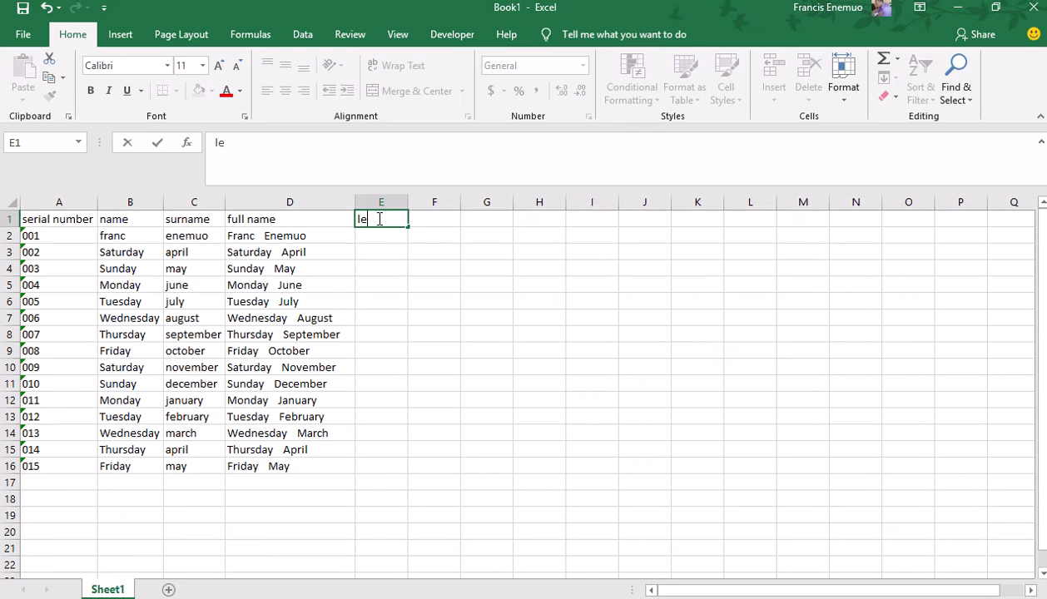
# Head E1 'left' and enter =LEFT(B2,1) in E2 so it shows 'f'.
pyautogui.press('Return')
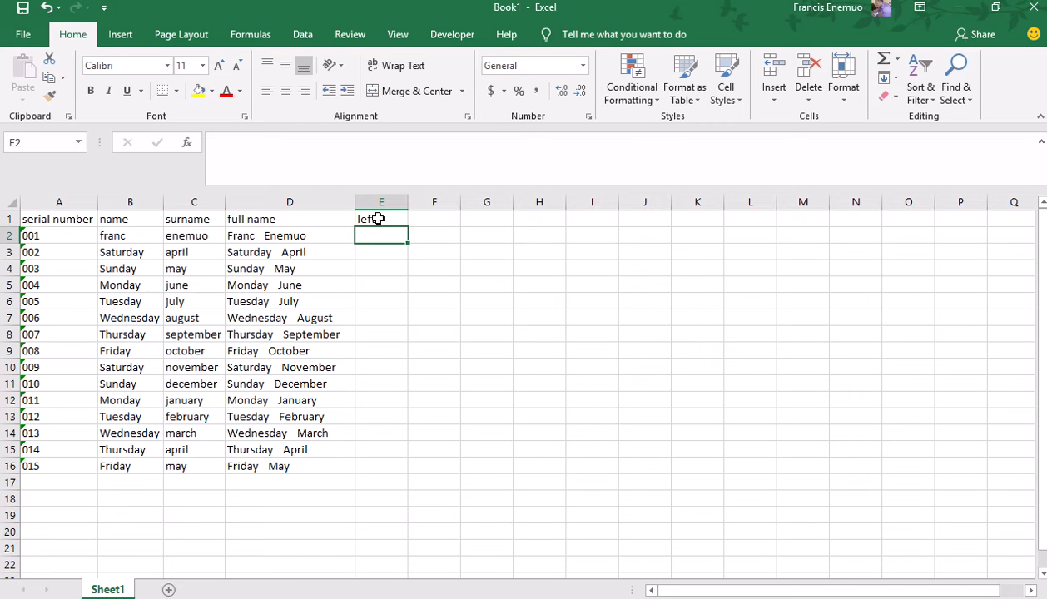
pyautogui.write('=l')
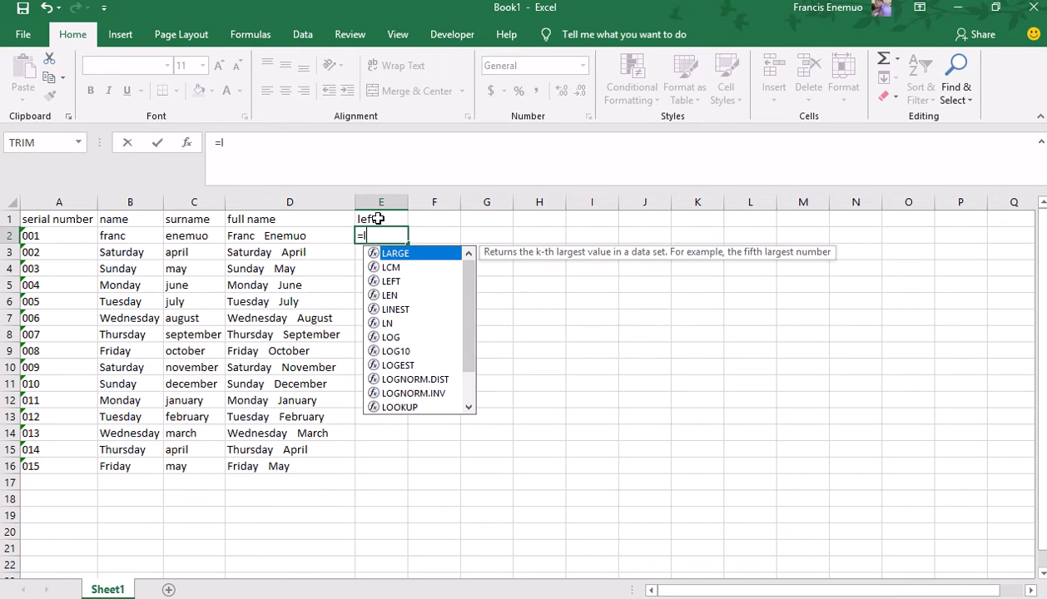
pyautogui.write('ef')
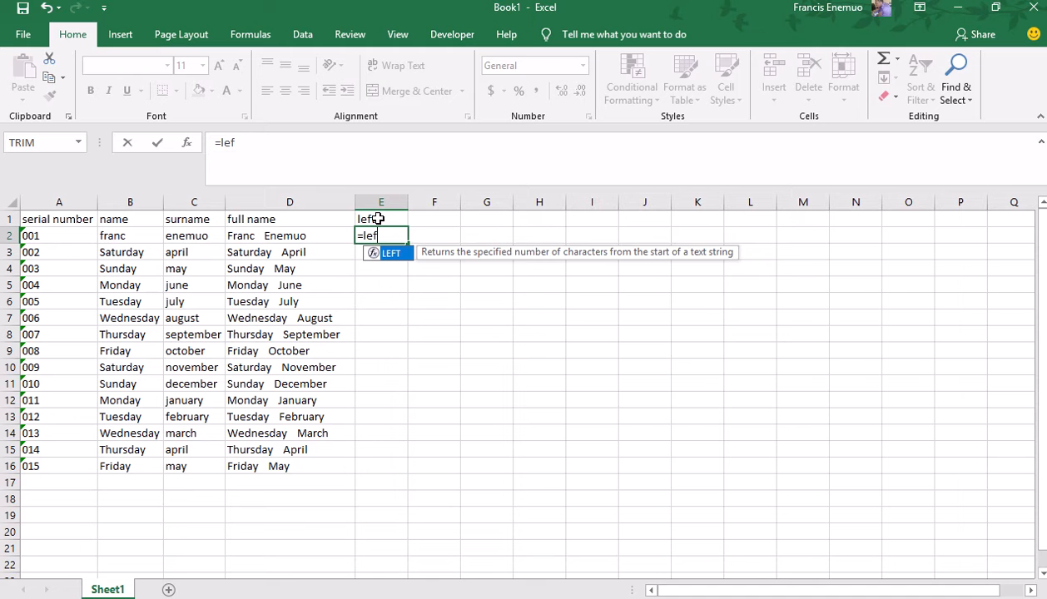
pyautogui.press('Tab')
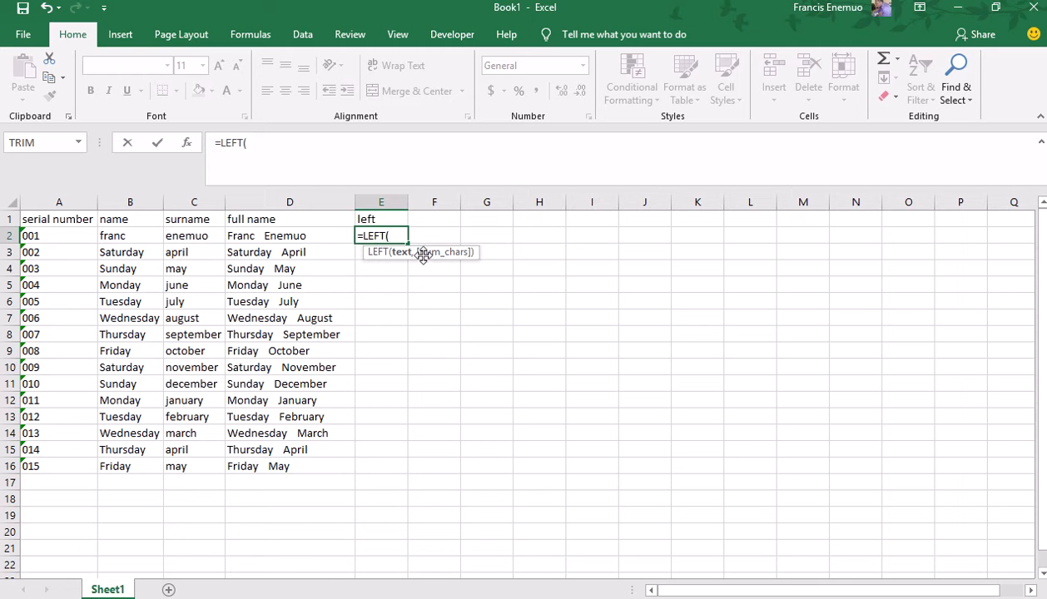
pyautogui.click(137, 236)
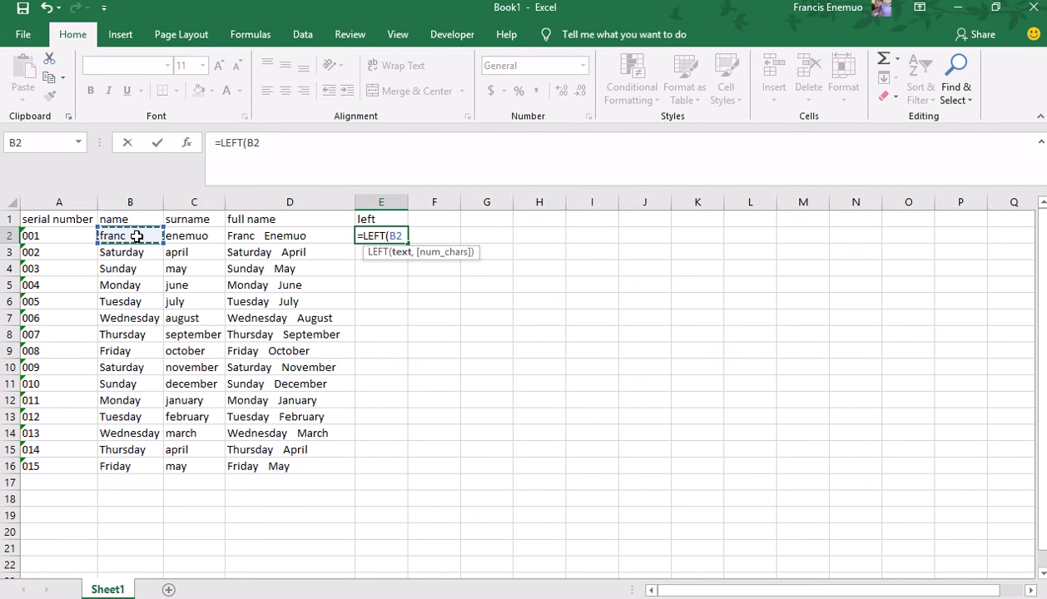
pyautogui.write(',')
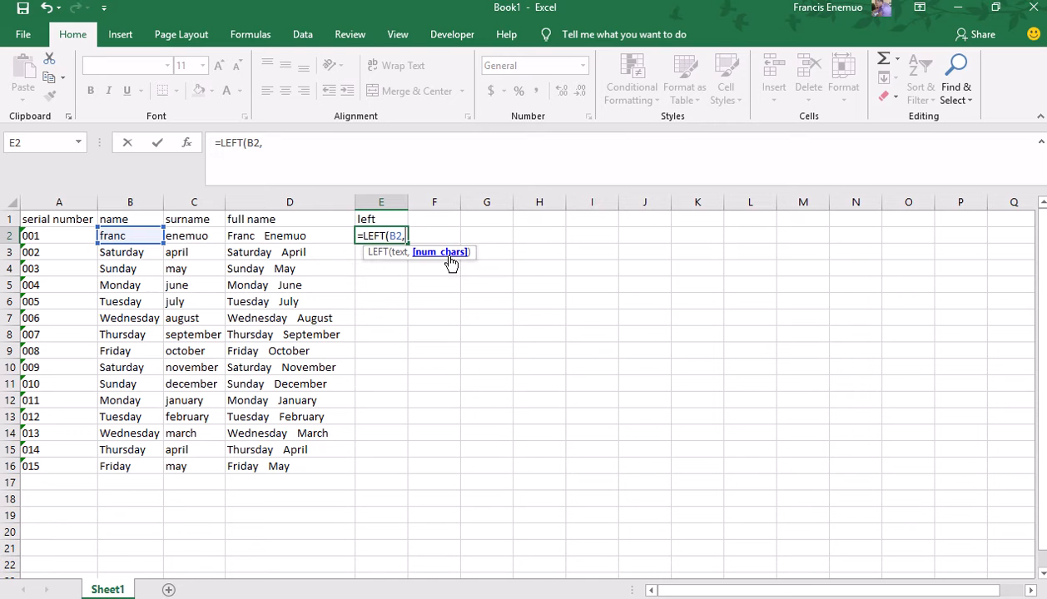
pyautogui.write('1')
pyautogui.press('Return')
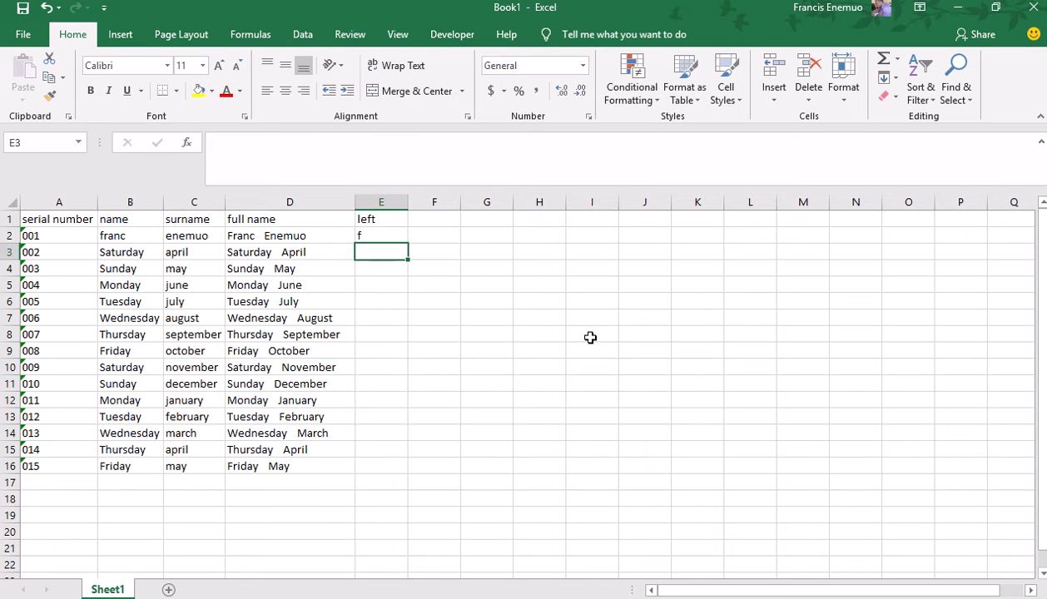
# Change E2's character count from 1 to 2, then to 3, giving =LEFT(B2,3).
pyautogui.press('Up')
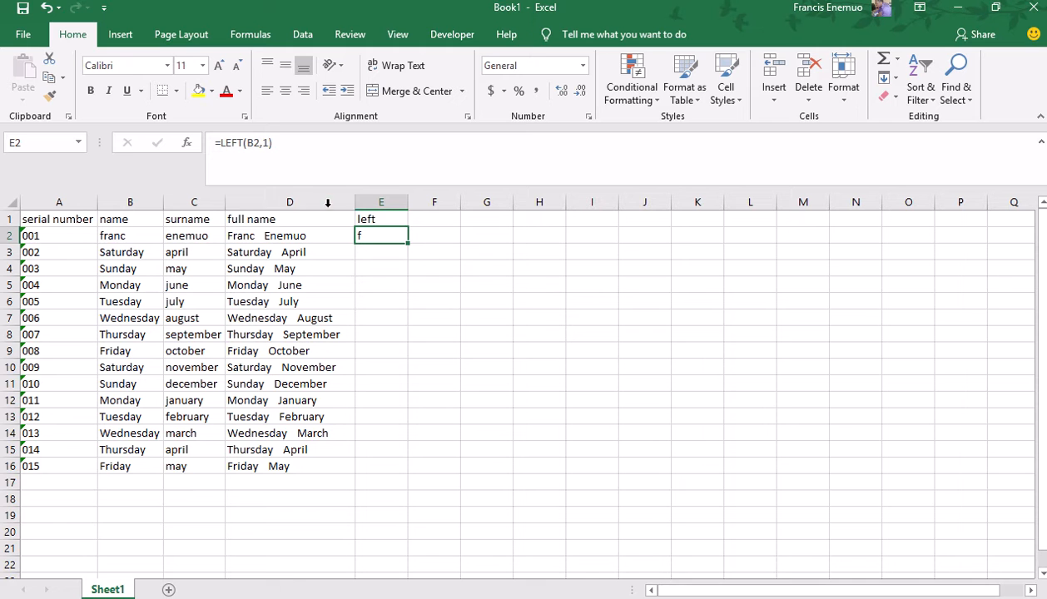
pyautogui.click(269, 142)
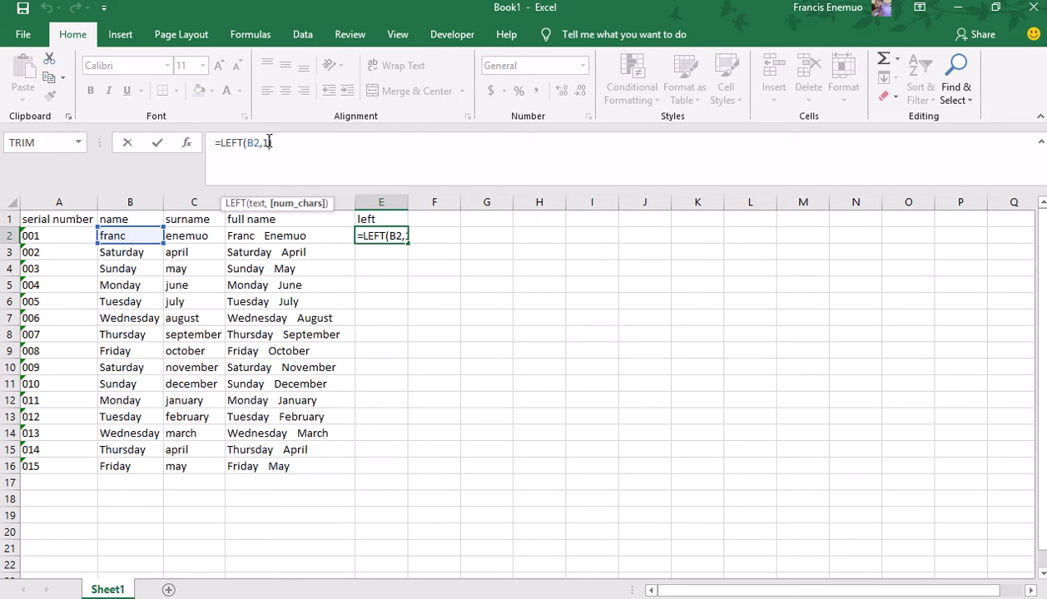
pyautogui.press('BackSpace')
pyautogui.write('2')
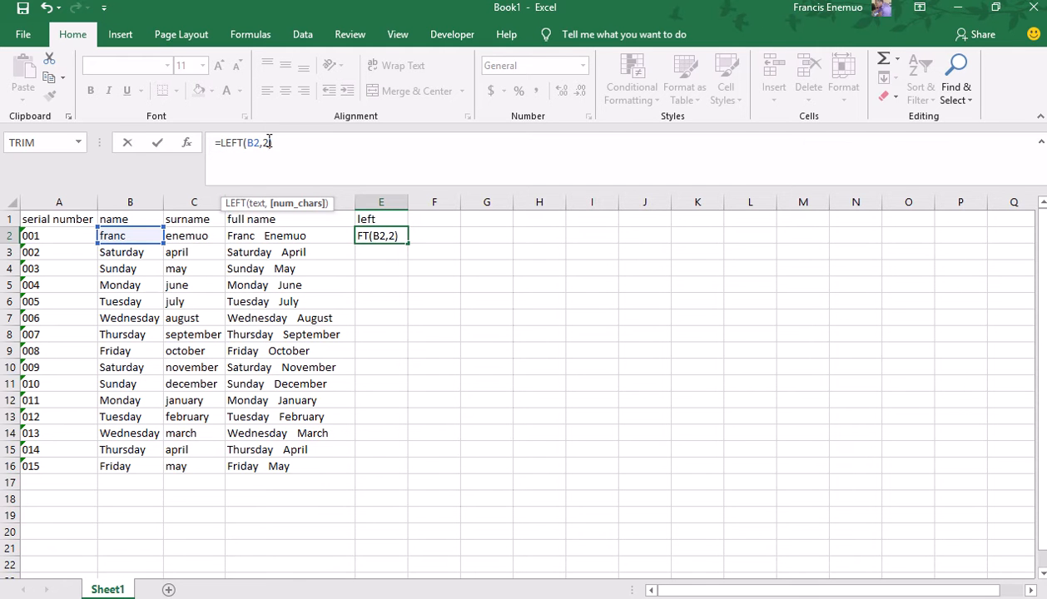
pyautogui.press('Return')
pyautogui.press('Up')
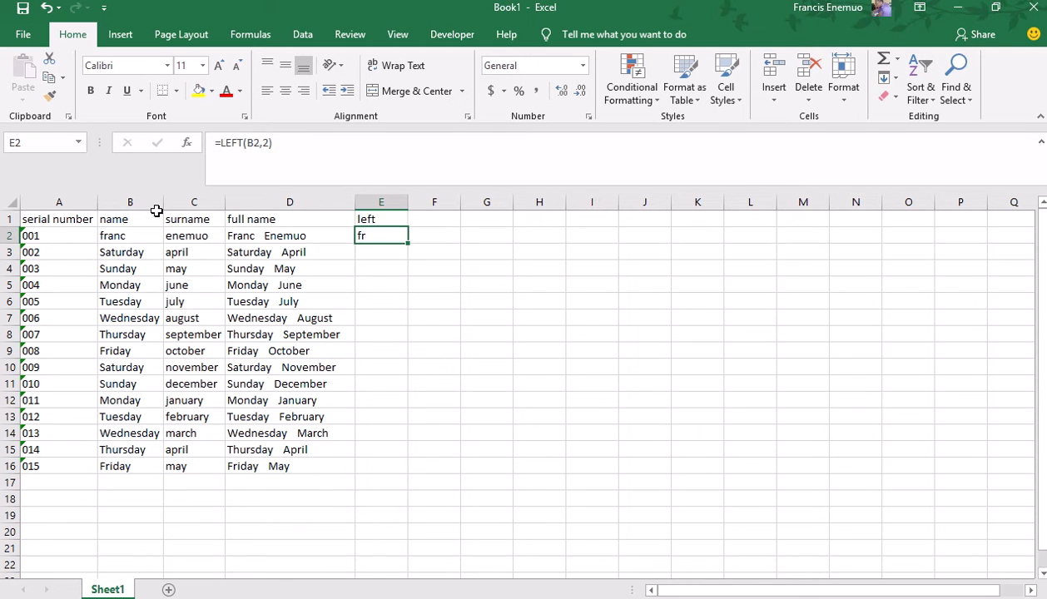
pyautogui.click(269, 143)
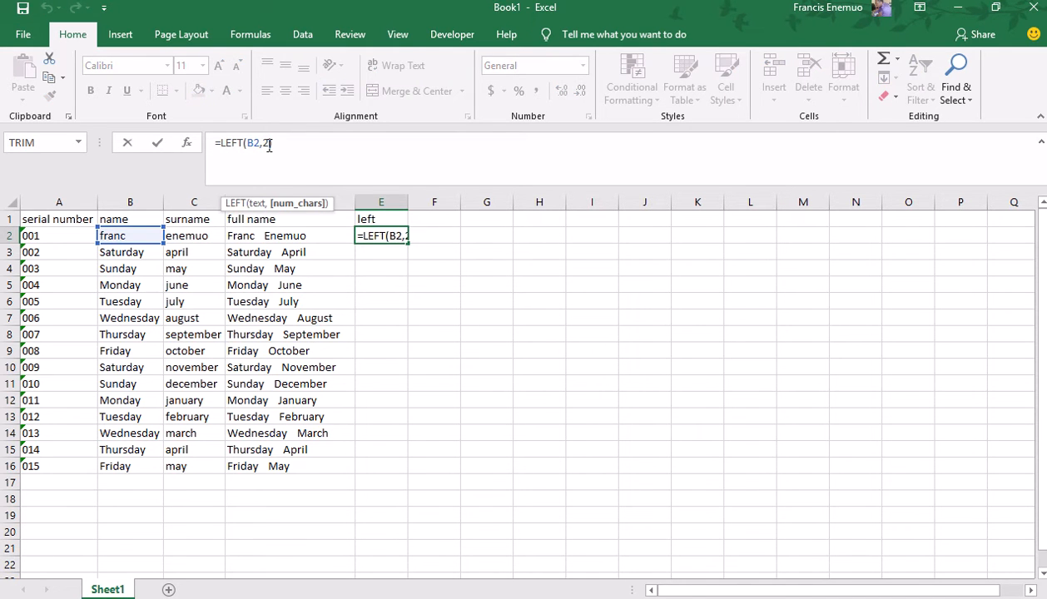
pyautogui.press('BackSpace')
pyautogui.write('3')
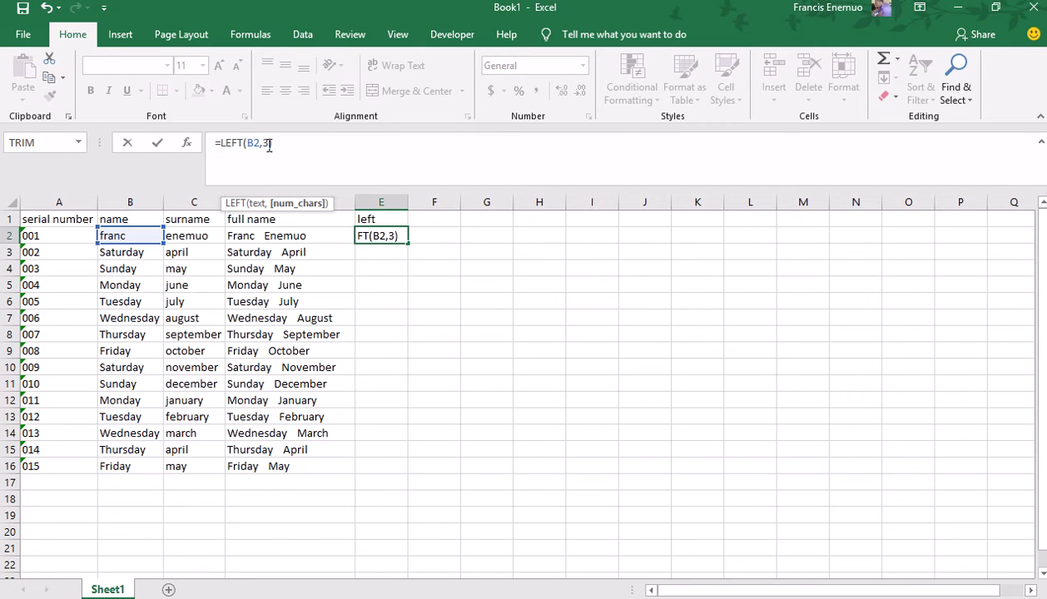
pyautogui.press('Return')
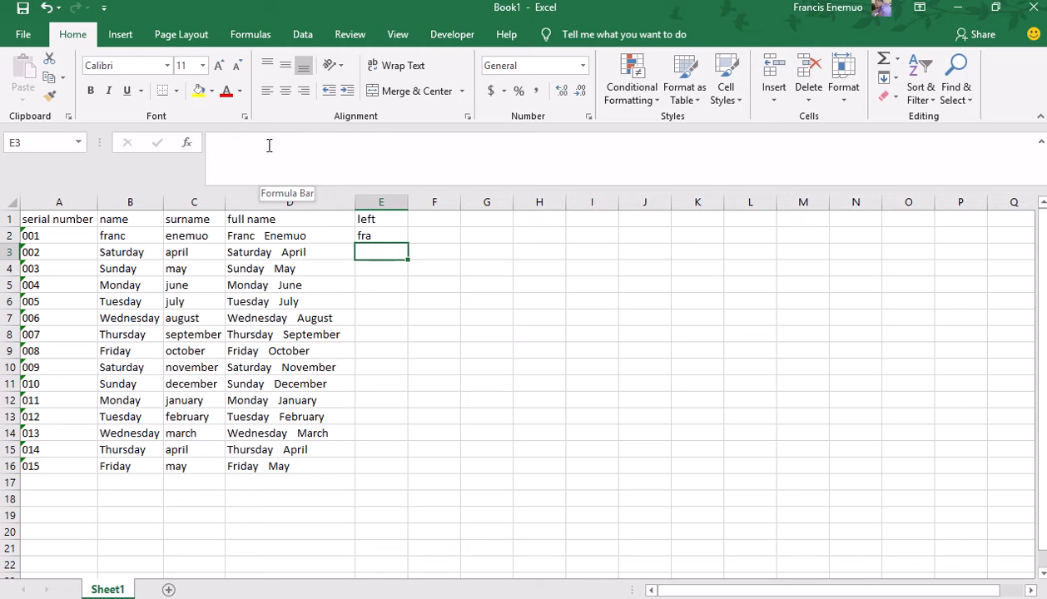
# Fill the =LEFT(B2,3) formula from E2 down to E16.
pyautogui.click(371, 232)
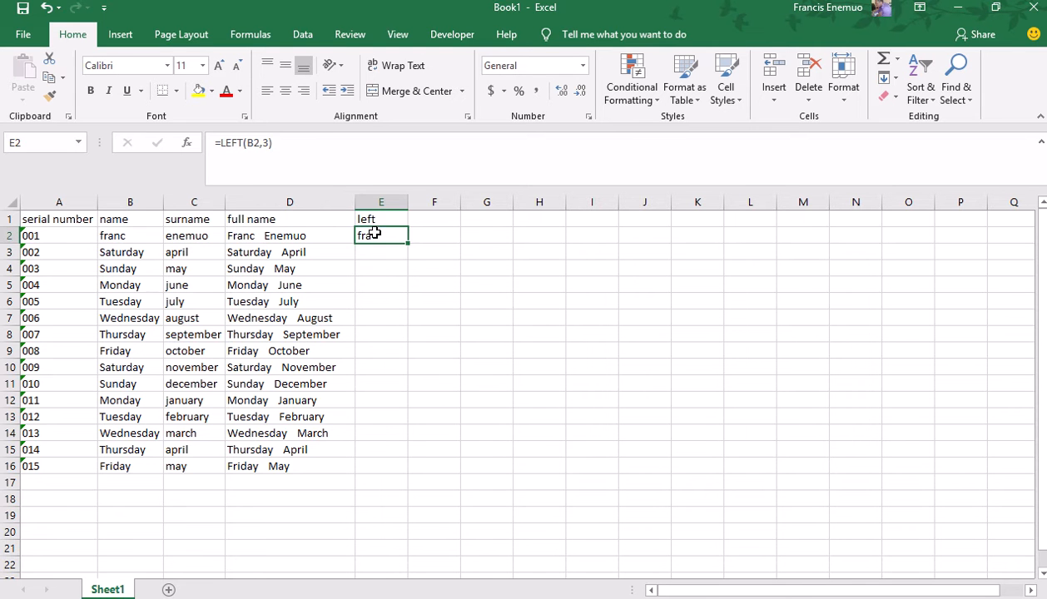
pyautogui.moveTo(408, 242); pyautogui.dragTo(416, 482)
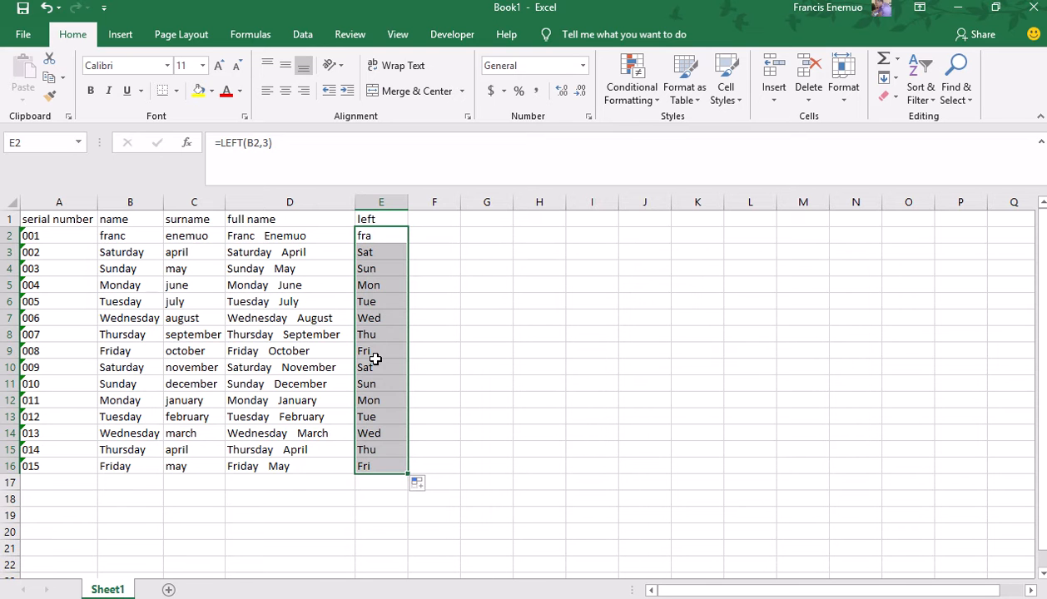
pyautogui.click(428, 223)
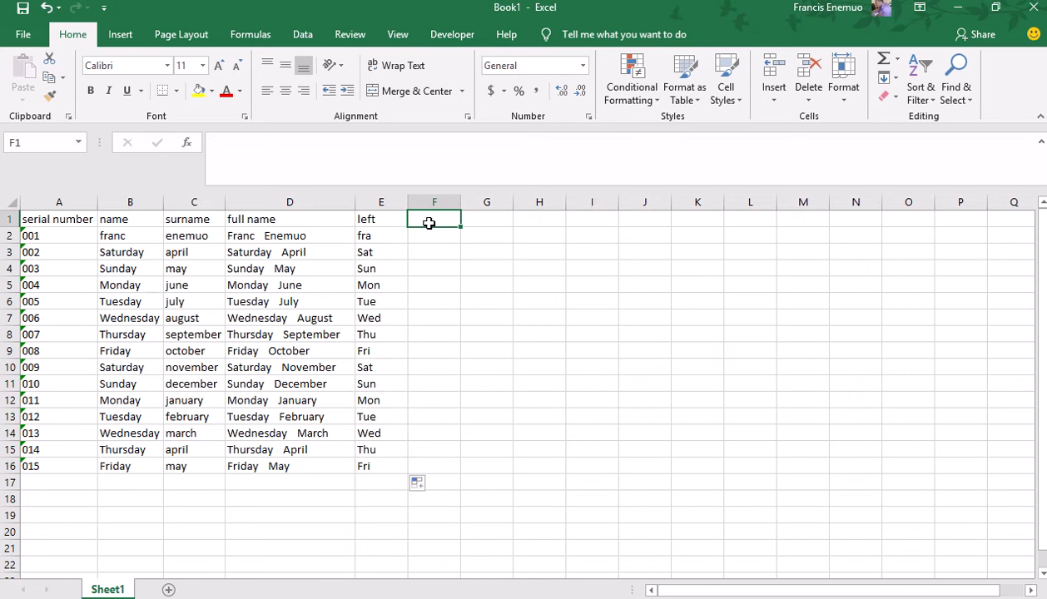
# Head F1 'right' and enter =RIGHT(C2,2) in F2, correcting the count from 1.
pyautogui.write('right')
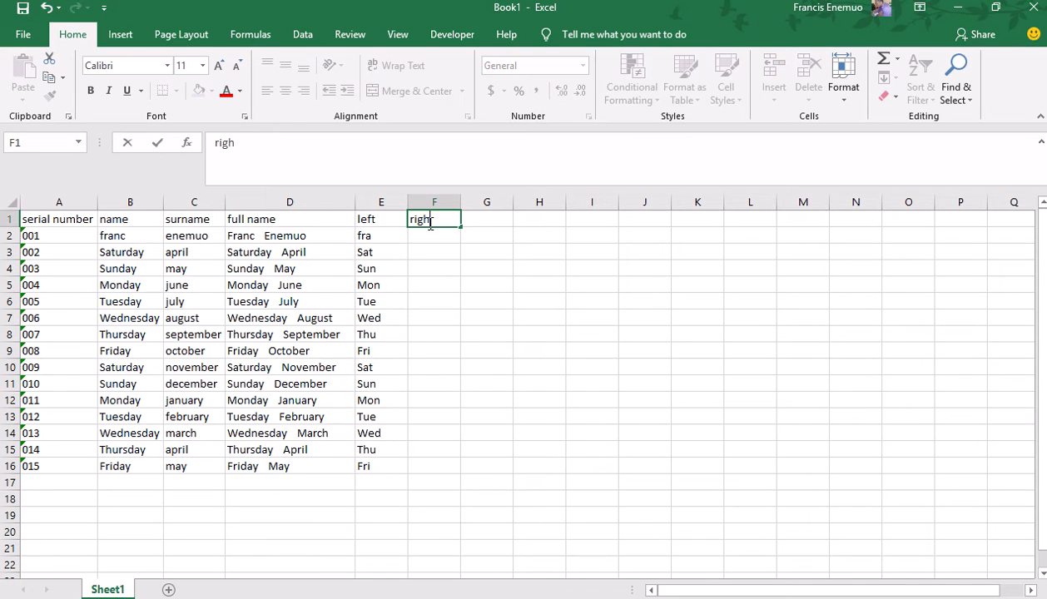
pyautogui.press('Return')
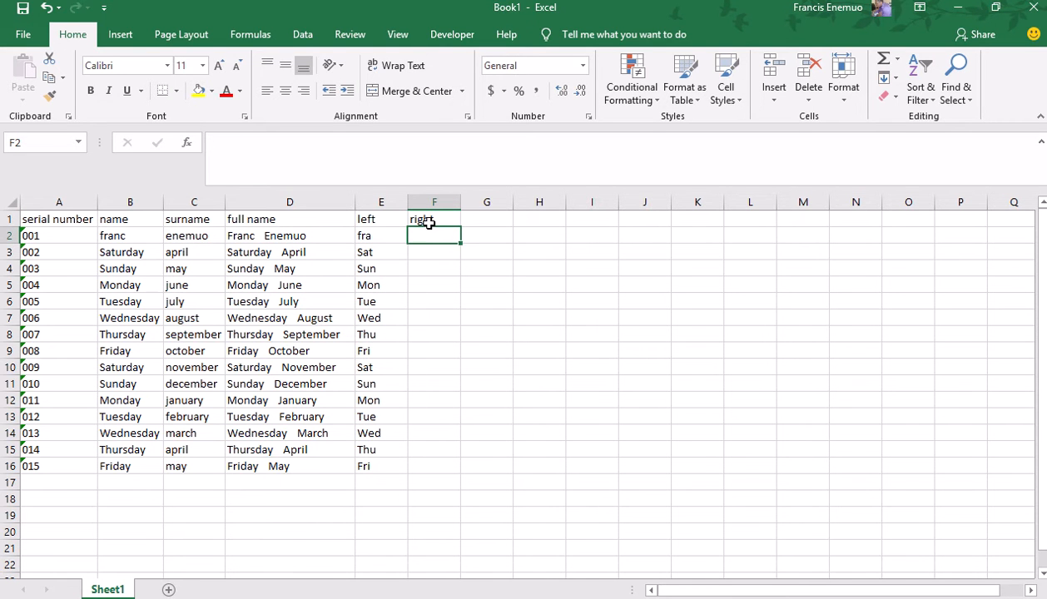
pyautogui.write('=ri')
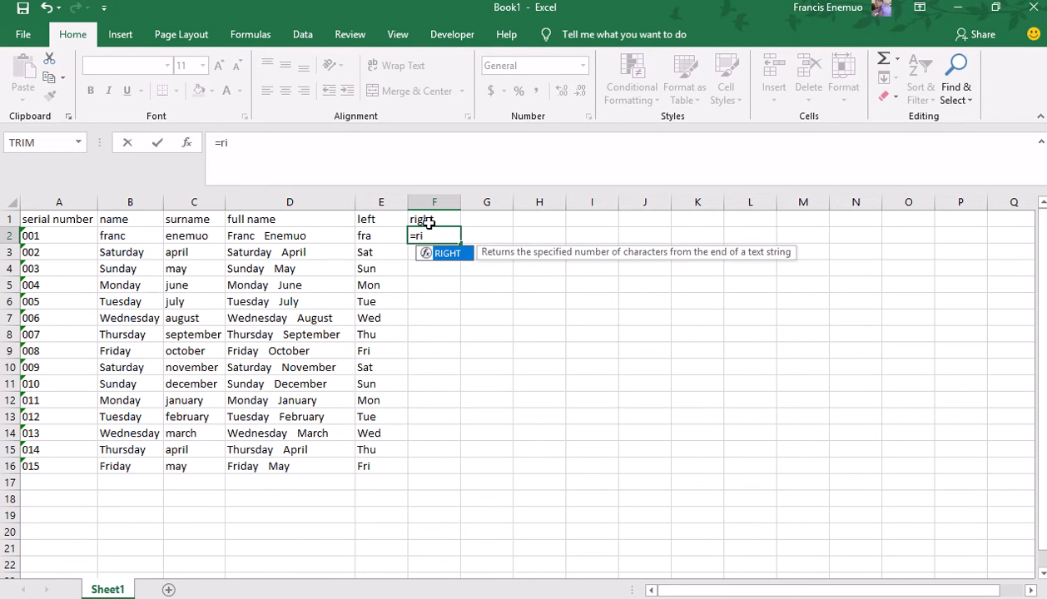
pyautogui.press('Tab')
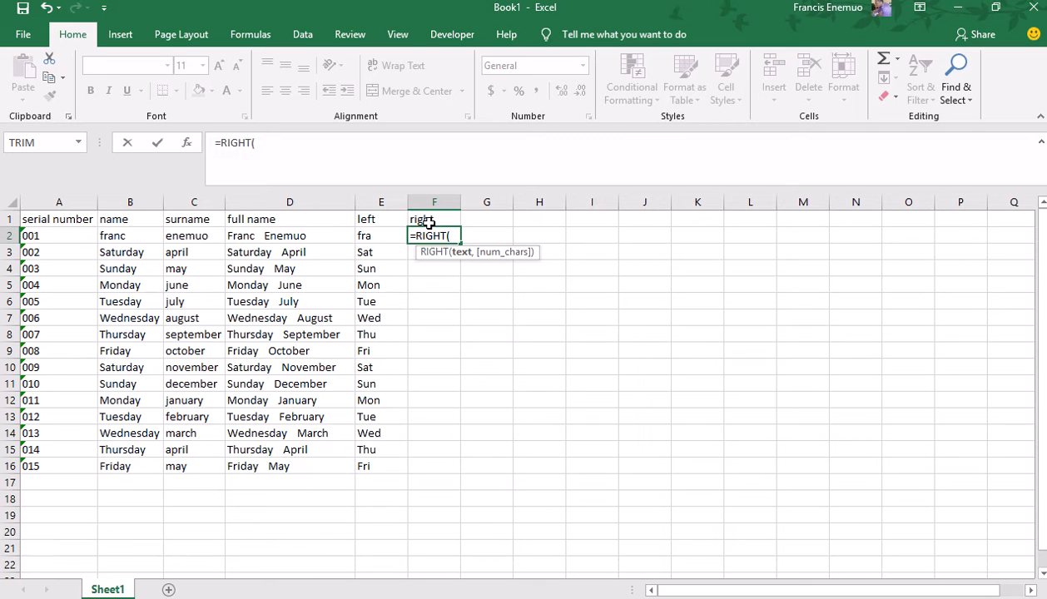
pyautogui.write('c')
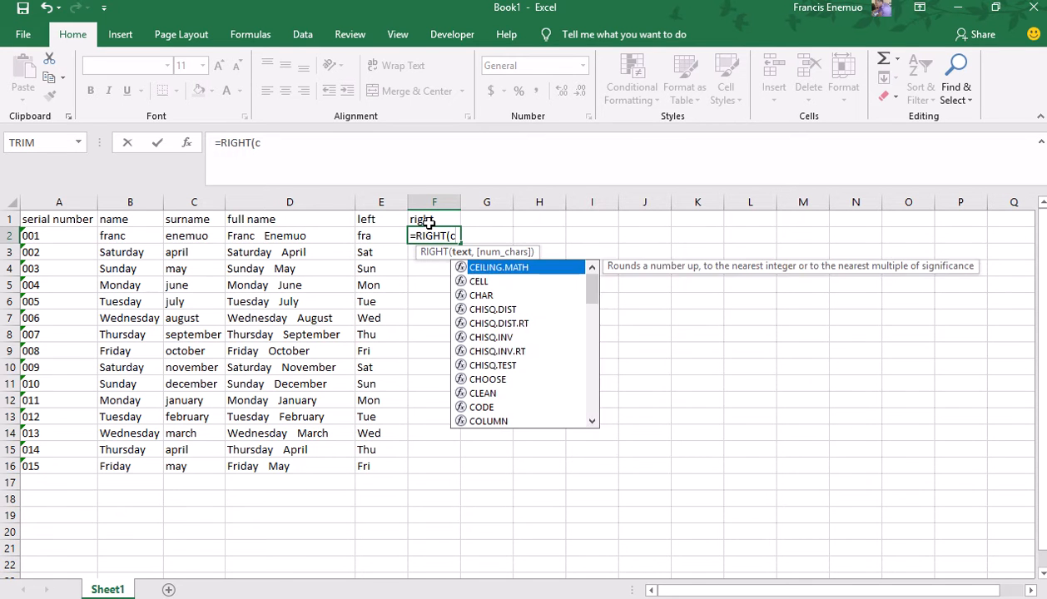
pyautogui.write('2,1')
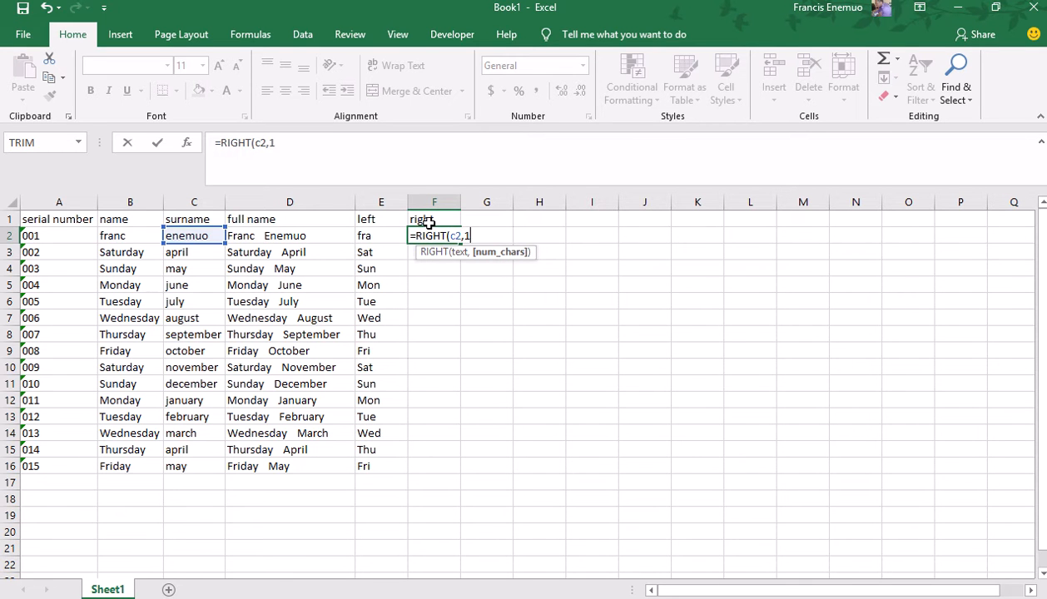
pyautogui.write(')')
pyautogui.press('Return')
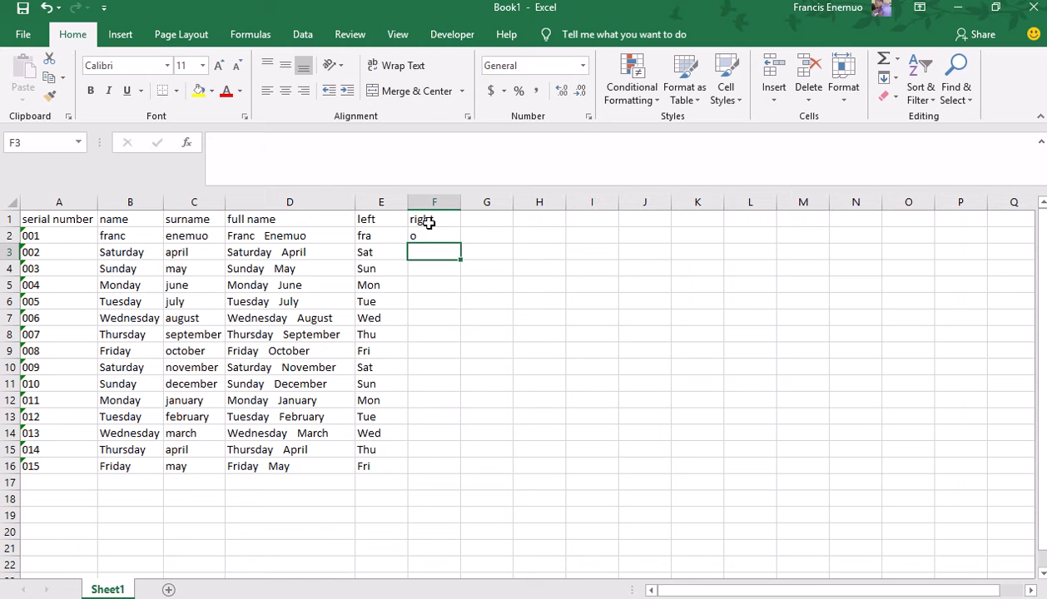
pyautogui.click(430, 235)
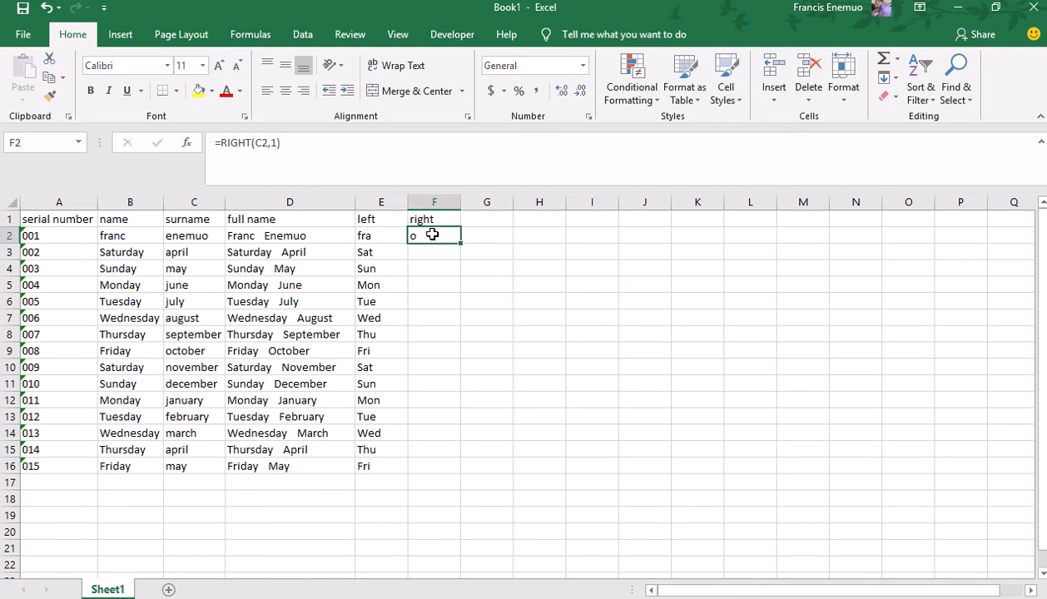
pyautogui.click(276, 142)
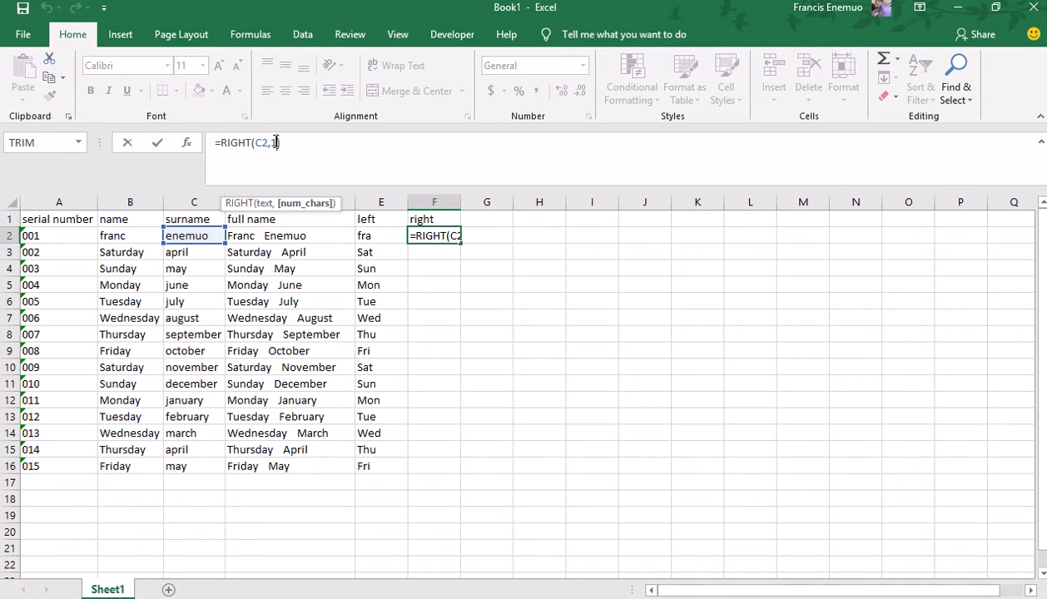
pyautogui.click(275, 142)
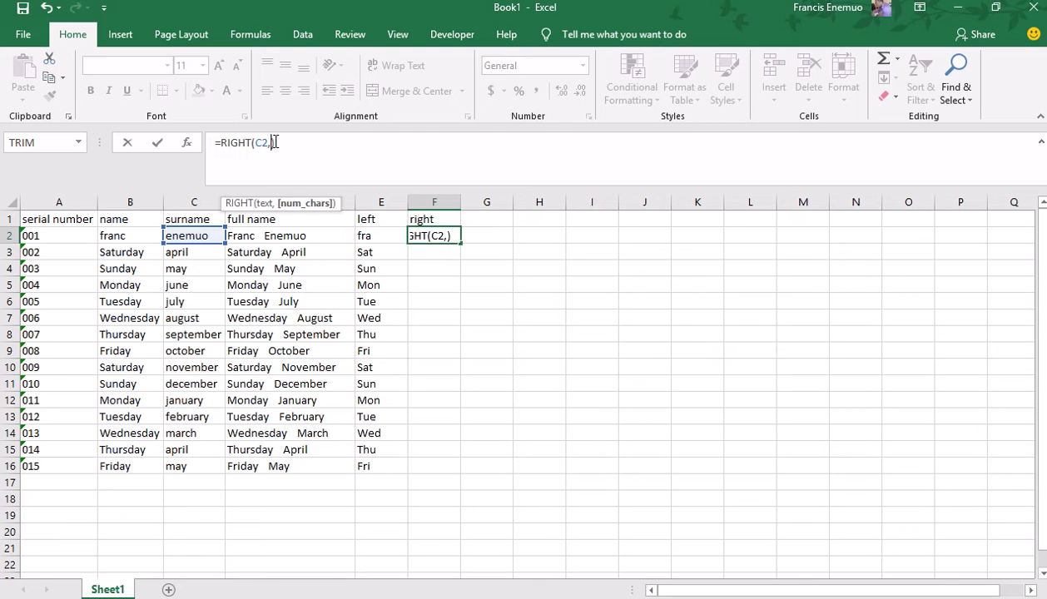
pyautogui.press('BackSpace')
pyautogui.write('2')
pyautogui.press('Return')
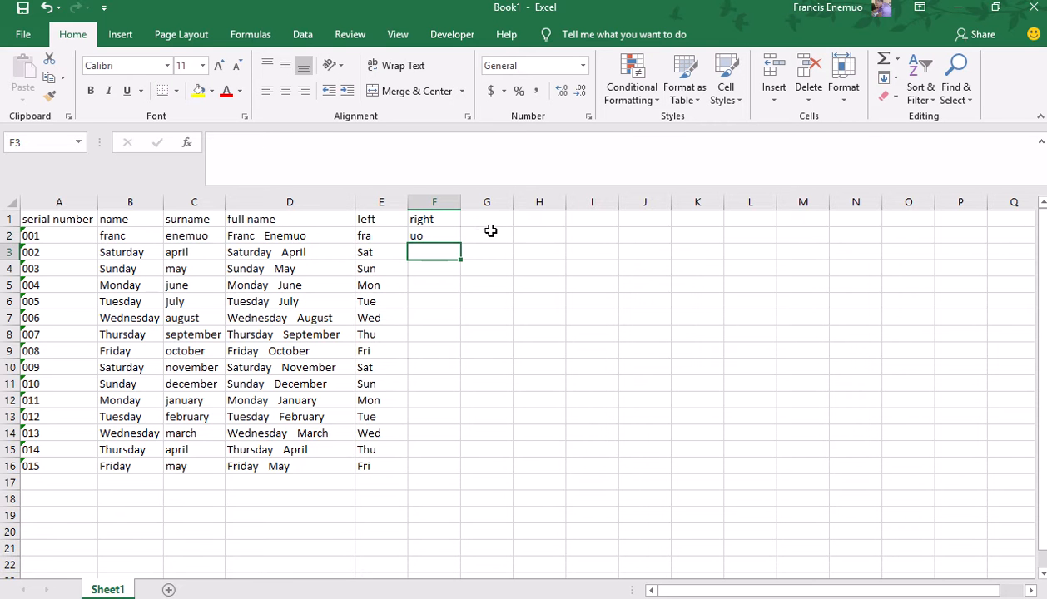
# Fill the =RIGHT(C2,2) formula from F2 down to F16.
pyautogui.click(453, 236)
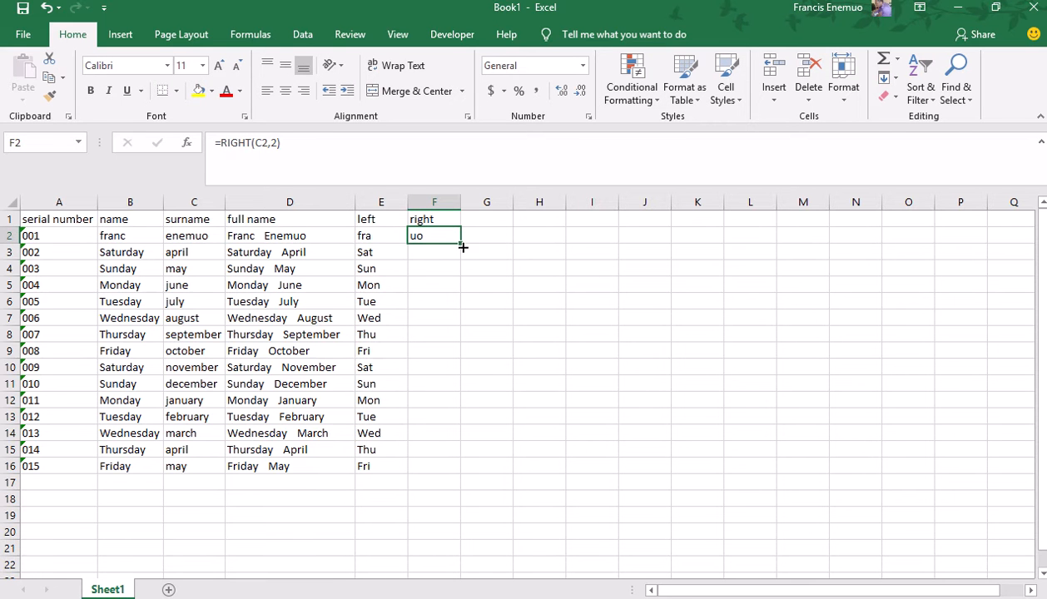
pyautogui.moveTo(461, 244); pyautogui.dragTo(460, 479)
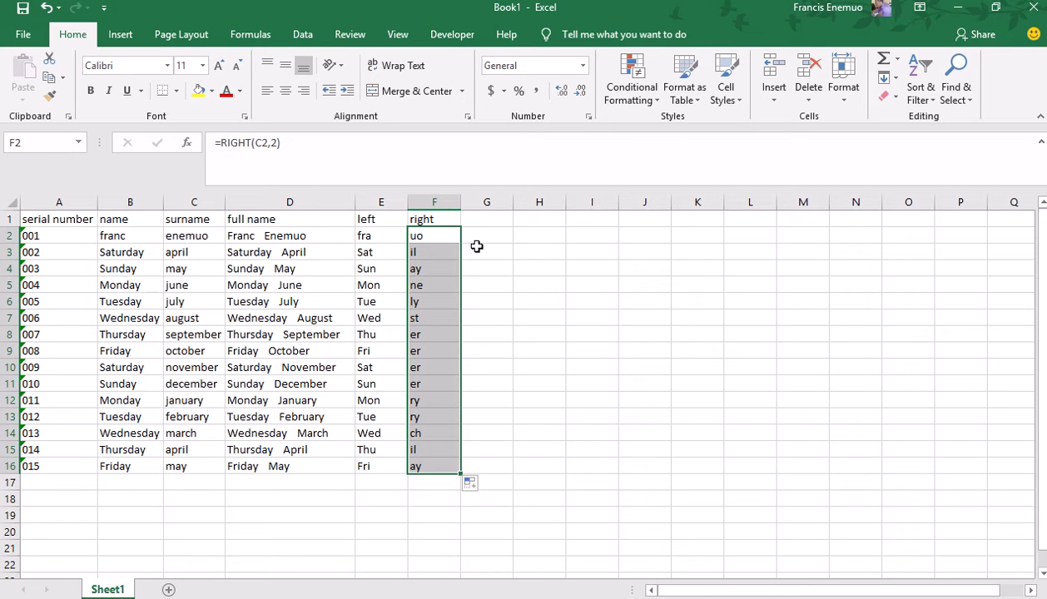
pyautogui.click(488, 220)
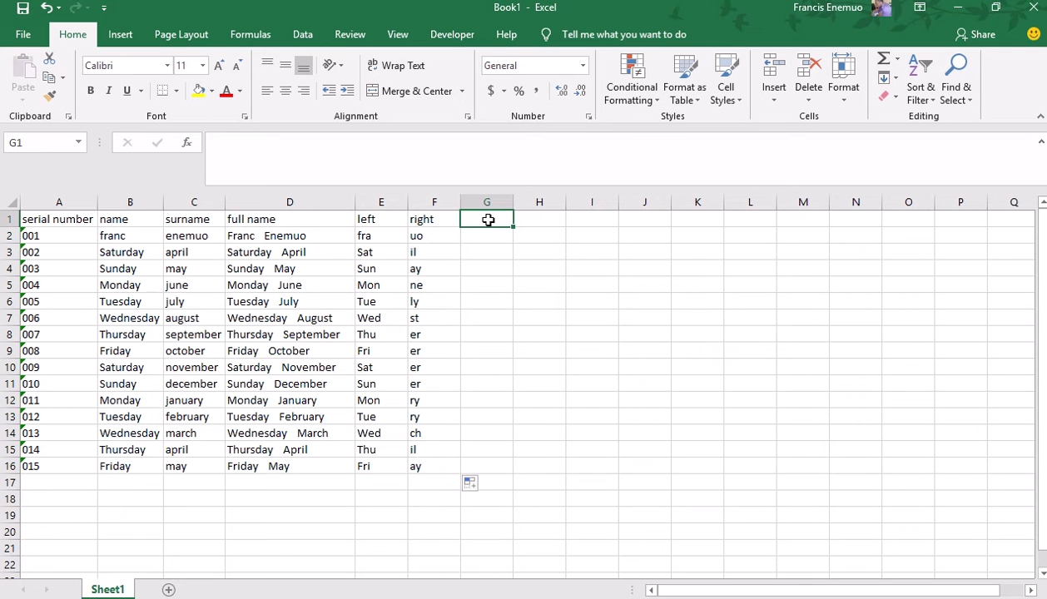
# Head G1 'mid' and begin =MID( in G2.
pyautogui.write('mid')
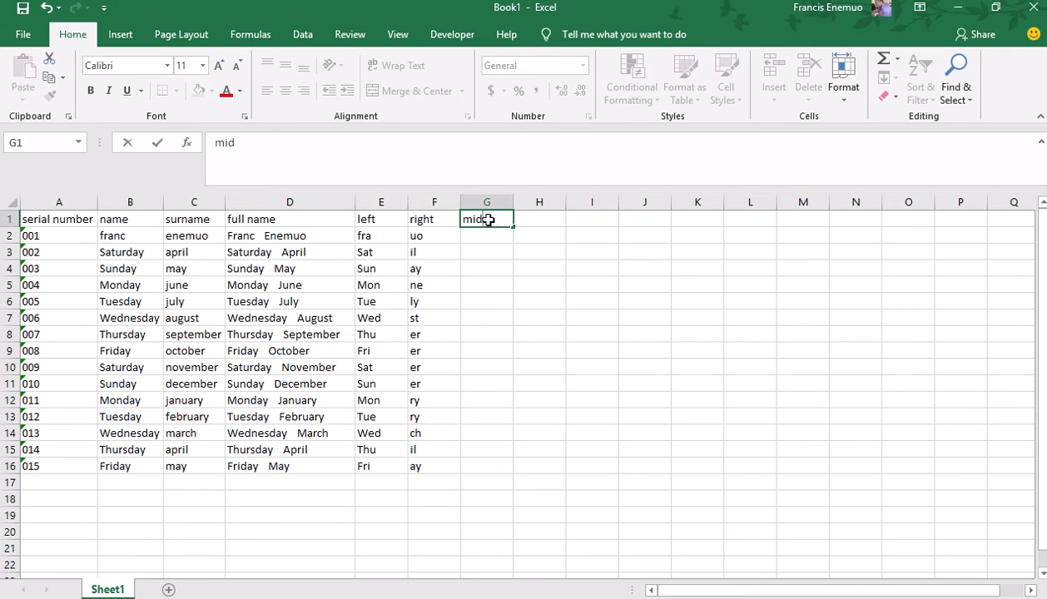
pyautogui.press('Return')
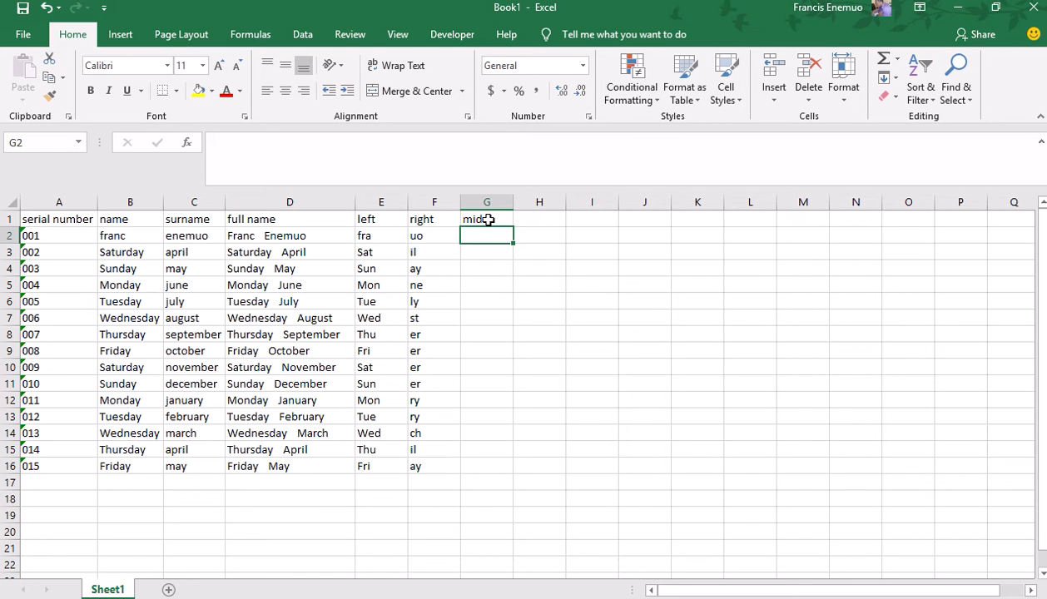
pyautogui.write('=')
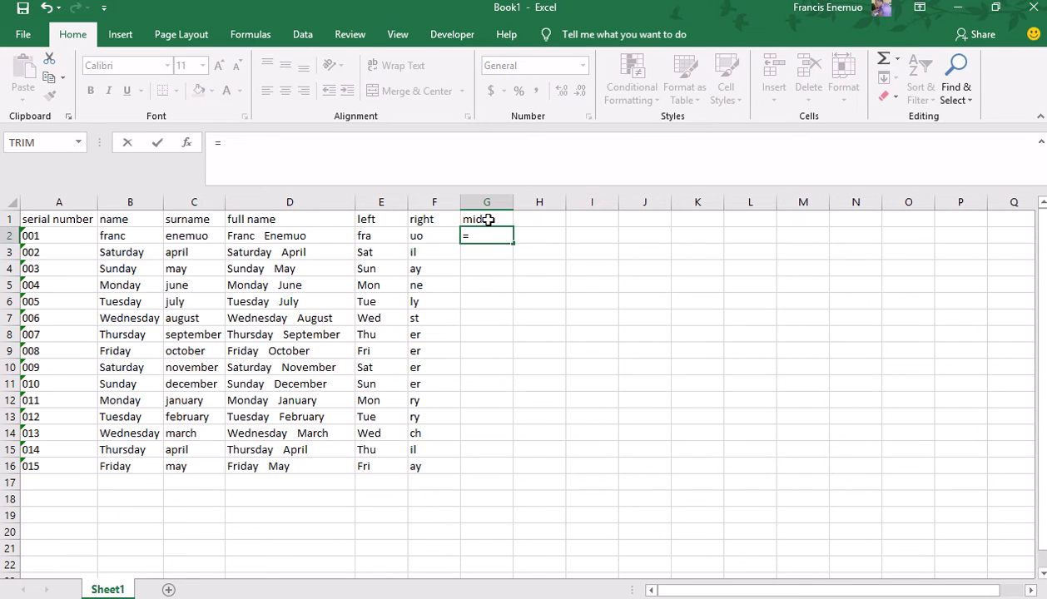
pyautogui.write('mid')
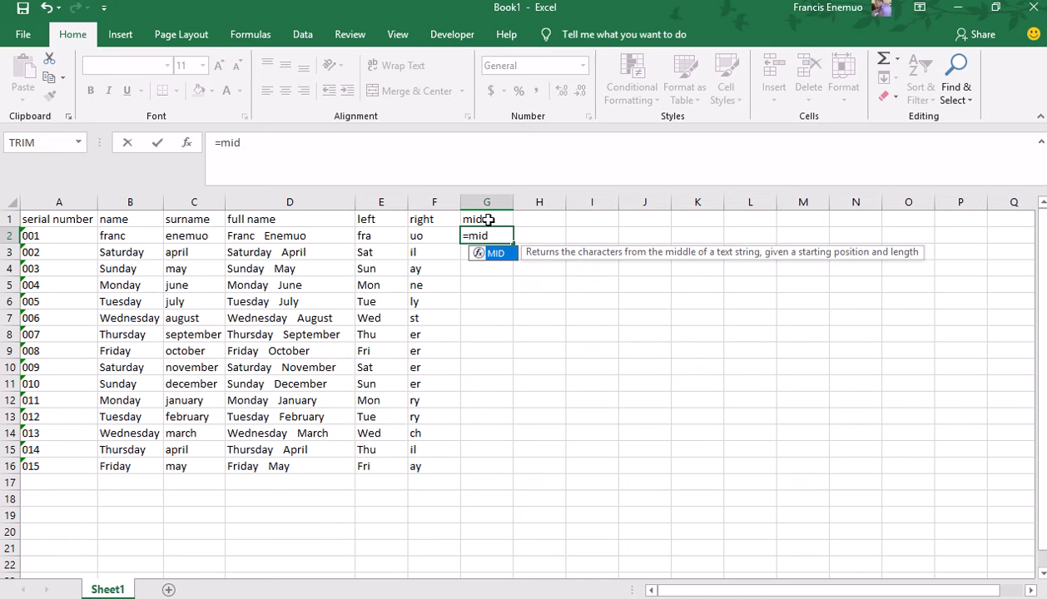
pyautogui.press('Tab')
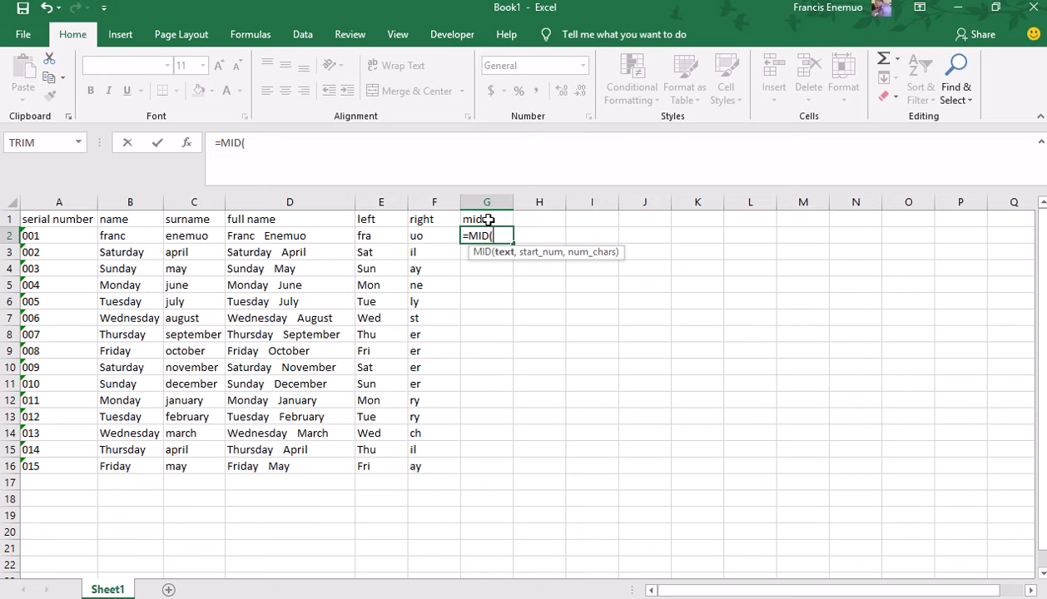
# Complete G2 as =MID(C2,3,2) to show the surname's third and fourth letters.
pyautogui.click(192, 237)
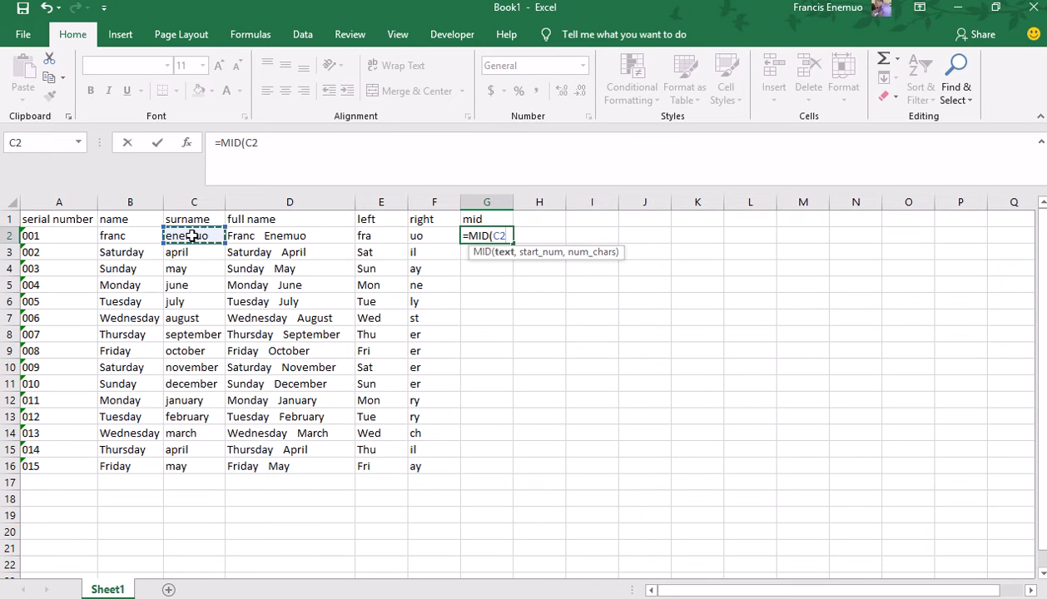
pyautogui.write(',')
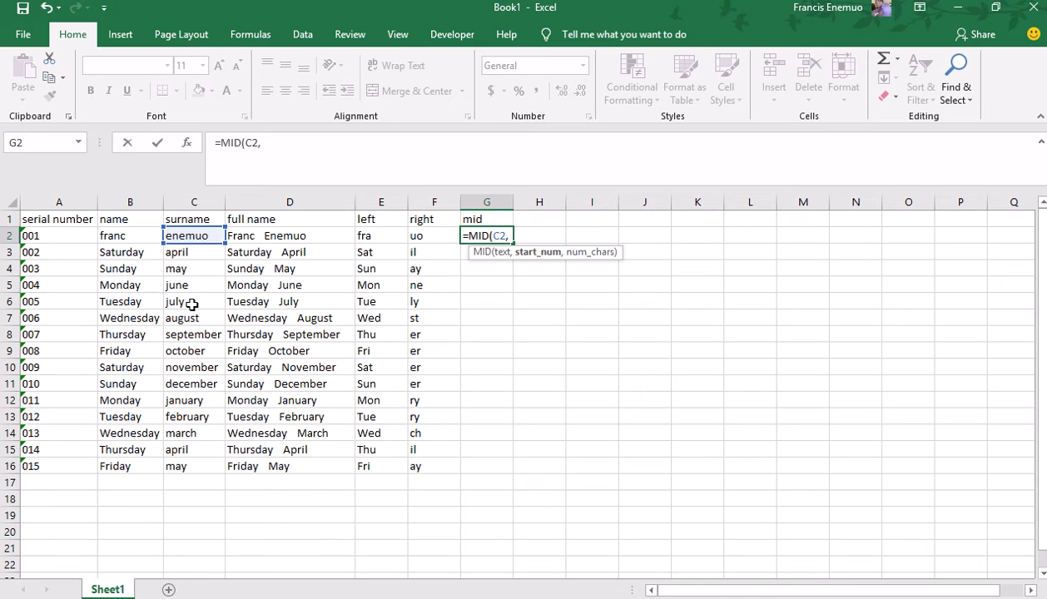
pyautogui.write('3,')
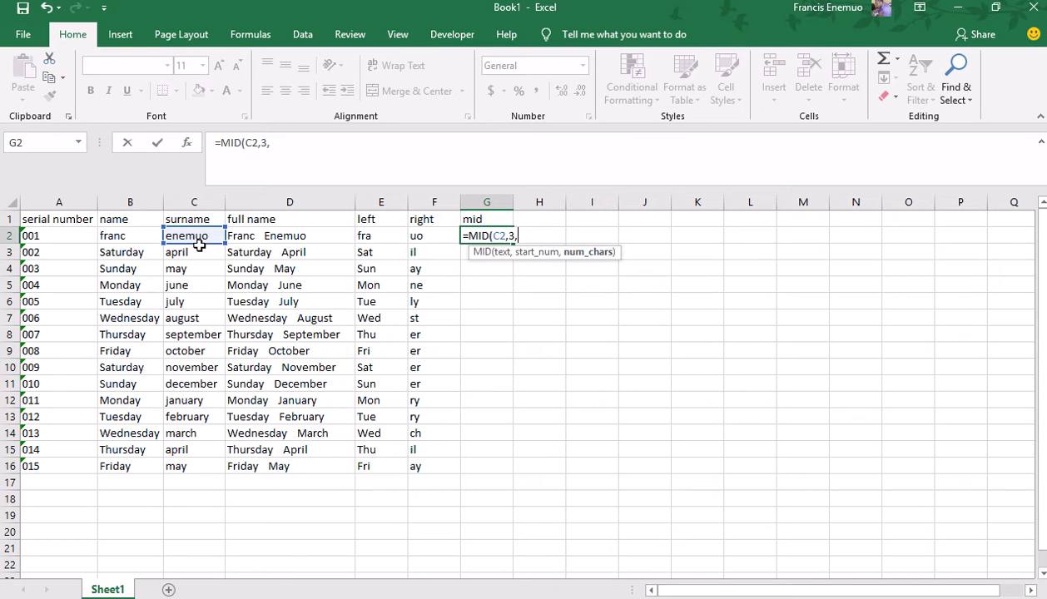
pyautogui.write('2)')
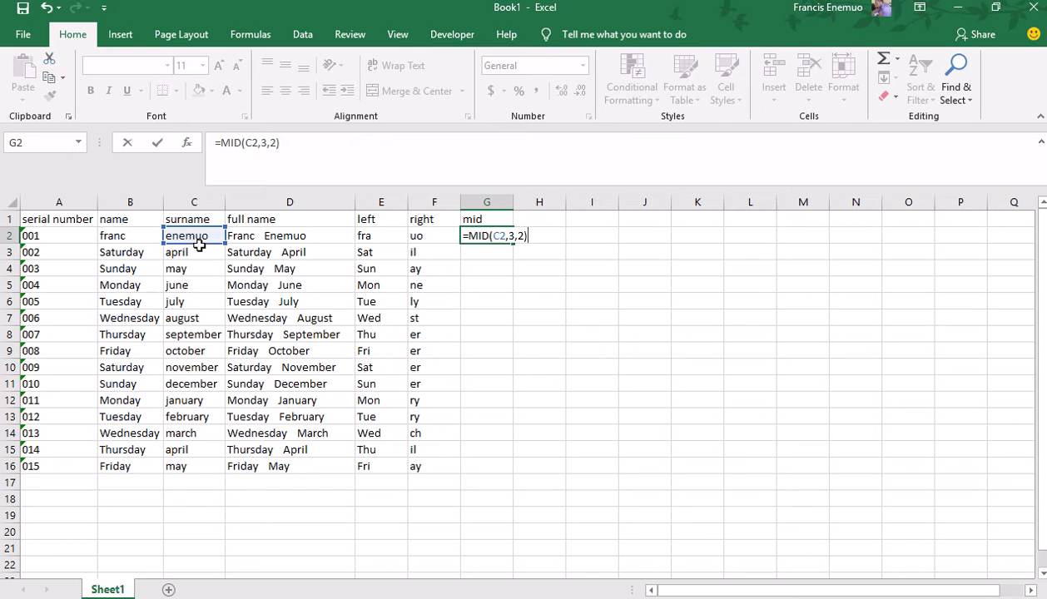
pyautogui.click(508, 237)
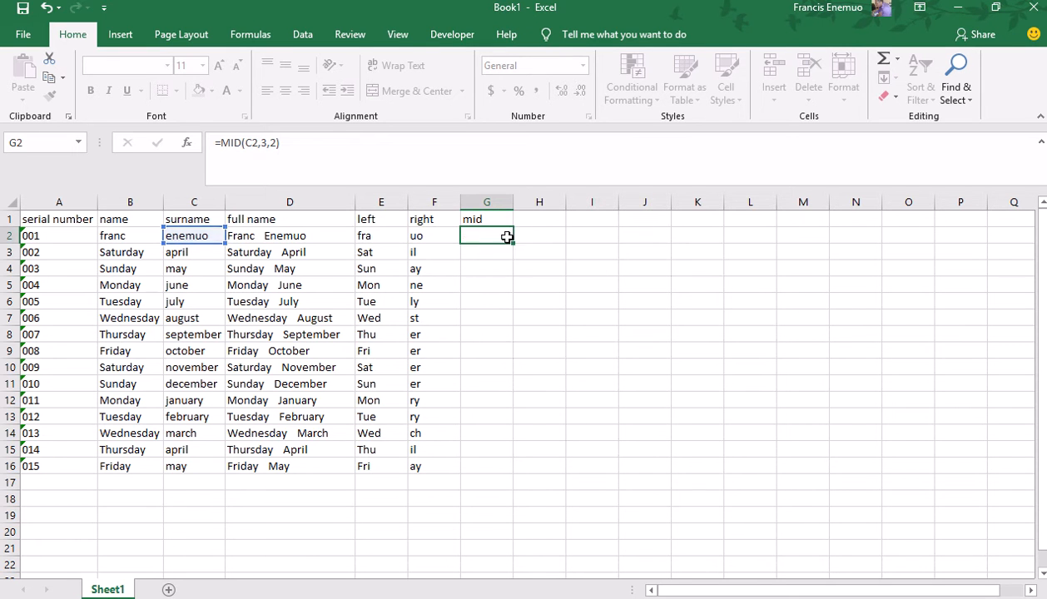
pyautogui.press('Return')
pyautogui.click(481, 235)
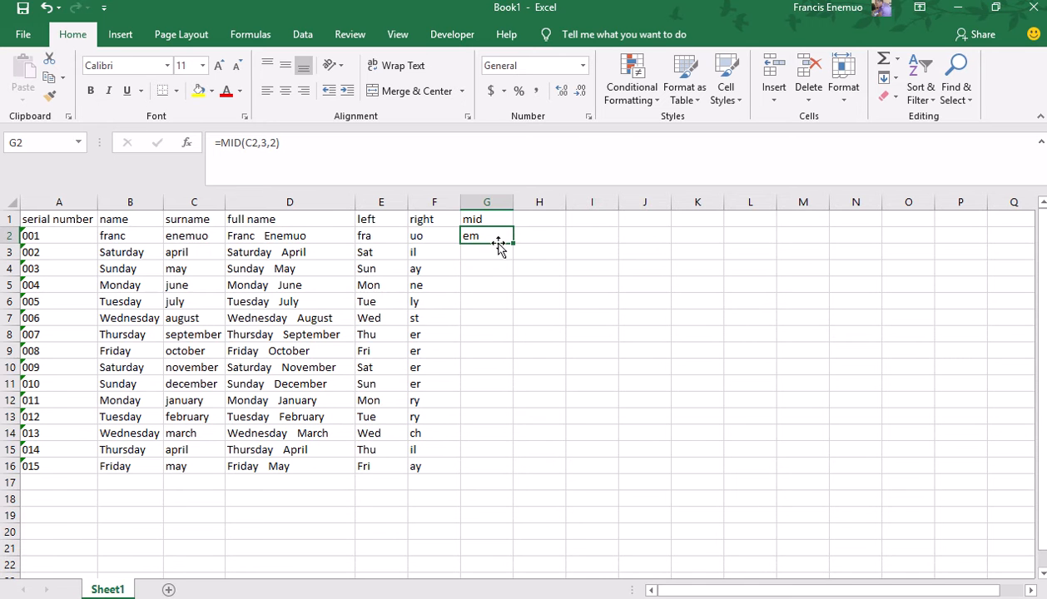
pyautogui.click(263, 144)
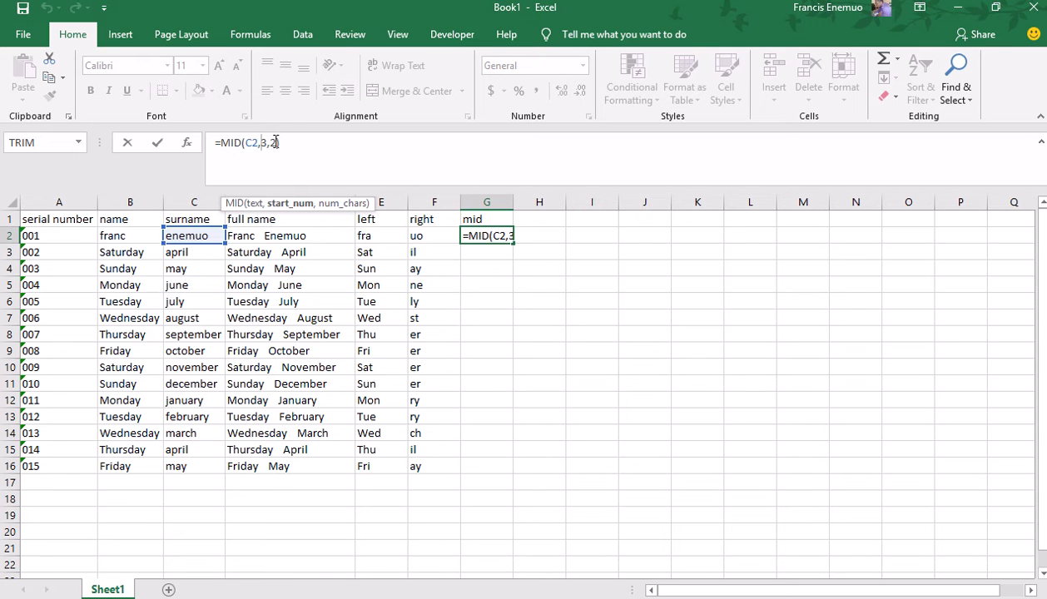
pyautogui.press('Return')
# Fill the =MID(C2,3,2) formula from G2 down to G16.
pyautogui.click(495, 233)
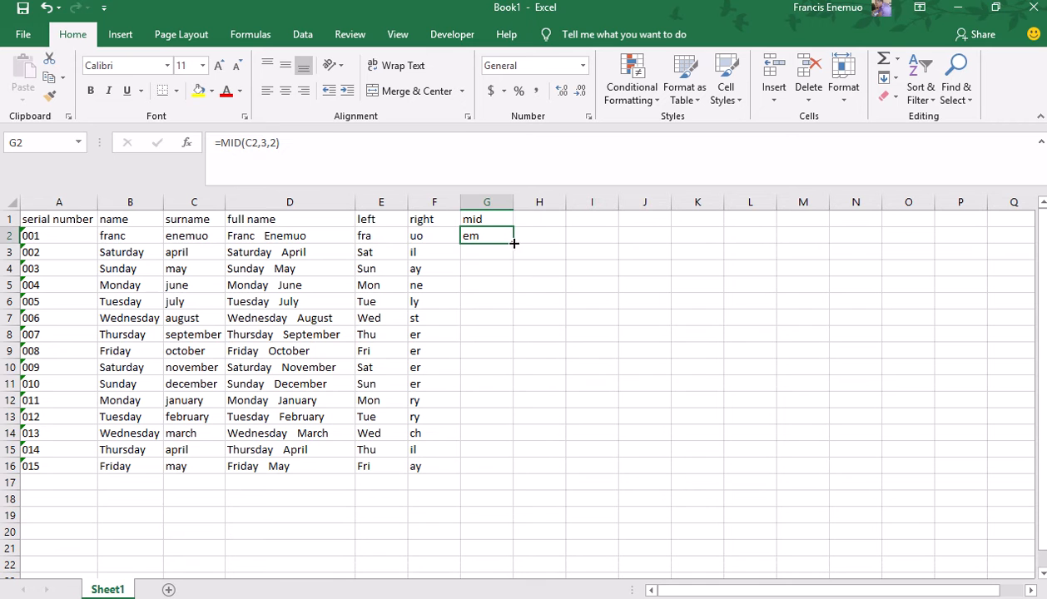
pyautogui.moveTo(512, 243); pyautogui.dragTo(523, 458)
pyautogui.moveTo(525, 500); pyautogui.dragTo(525, 472)
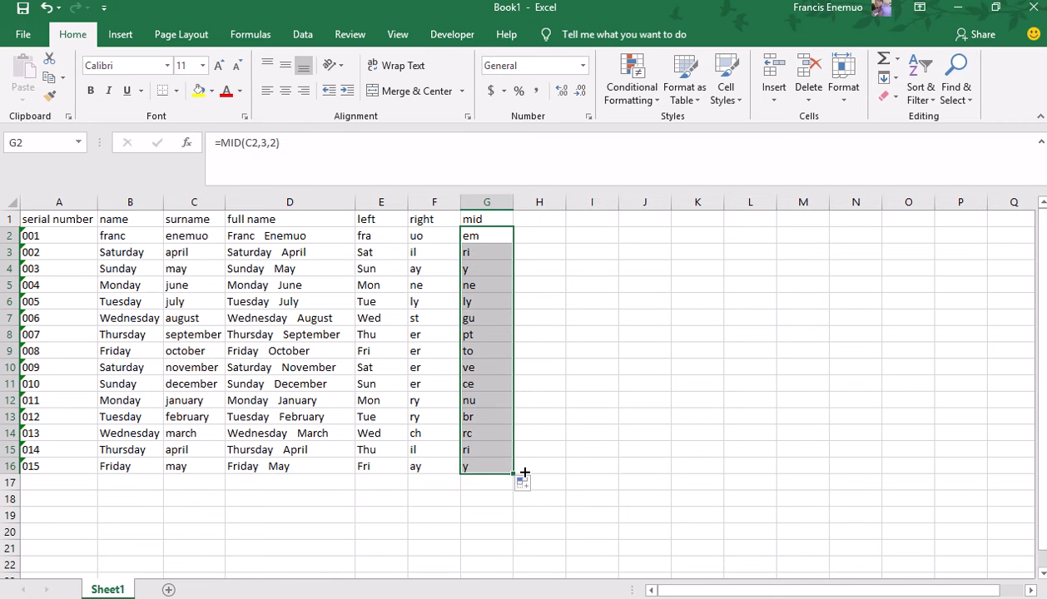
pyautogui.click(366, 220)
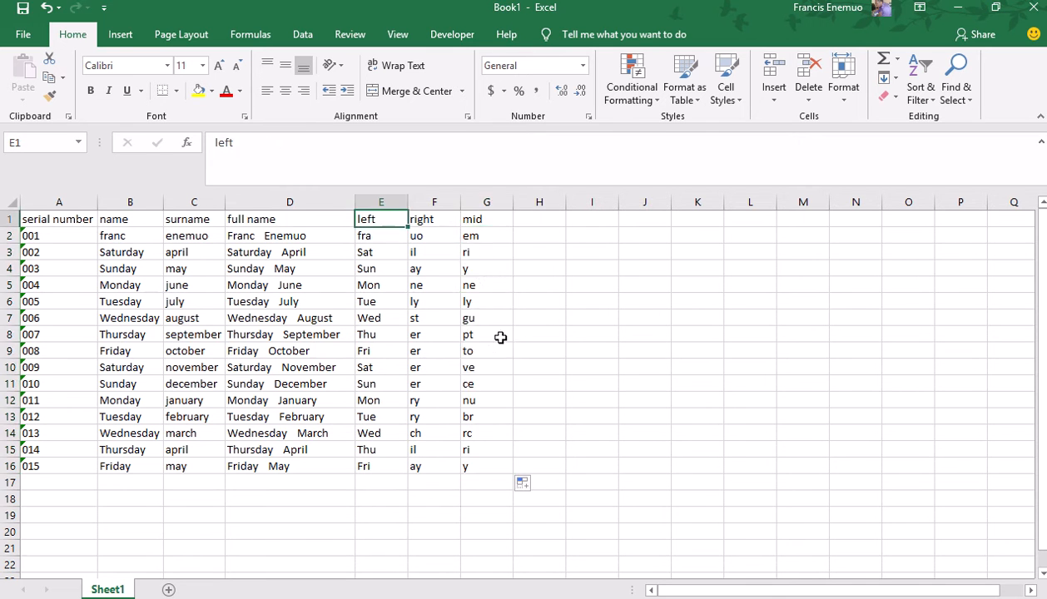
# Delete the left, right and mid columns' contents and head E1 'initials'.
pyautogui.moveTo(500, 337); pyautogui.dragTo(595, 478)
pyautogui.press('Delete')
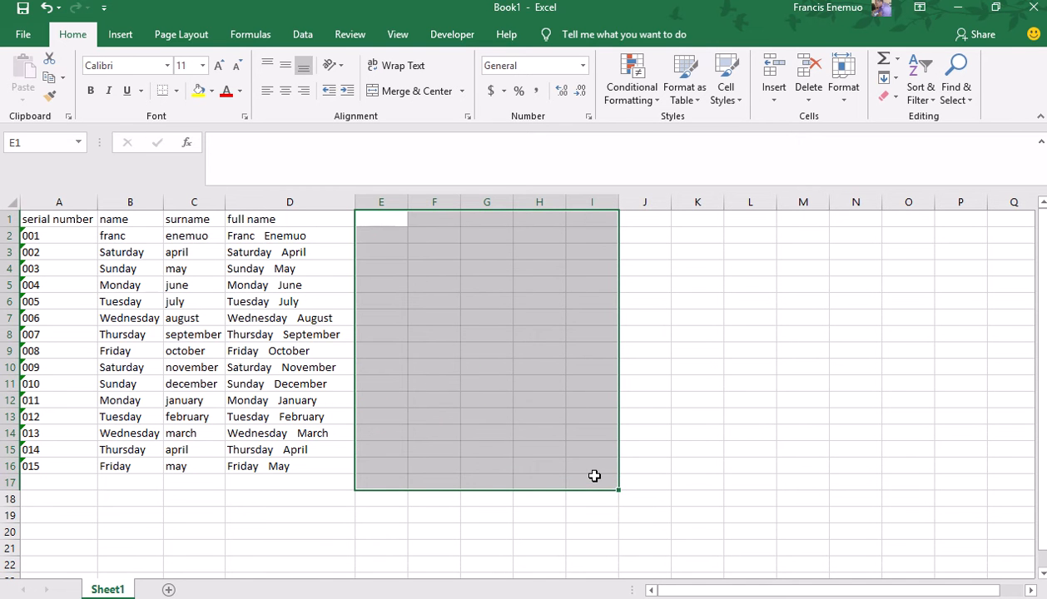
pyautogui.moveTo(381, 216); pyautogui.dragTo(382, 235)
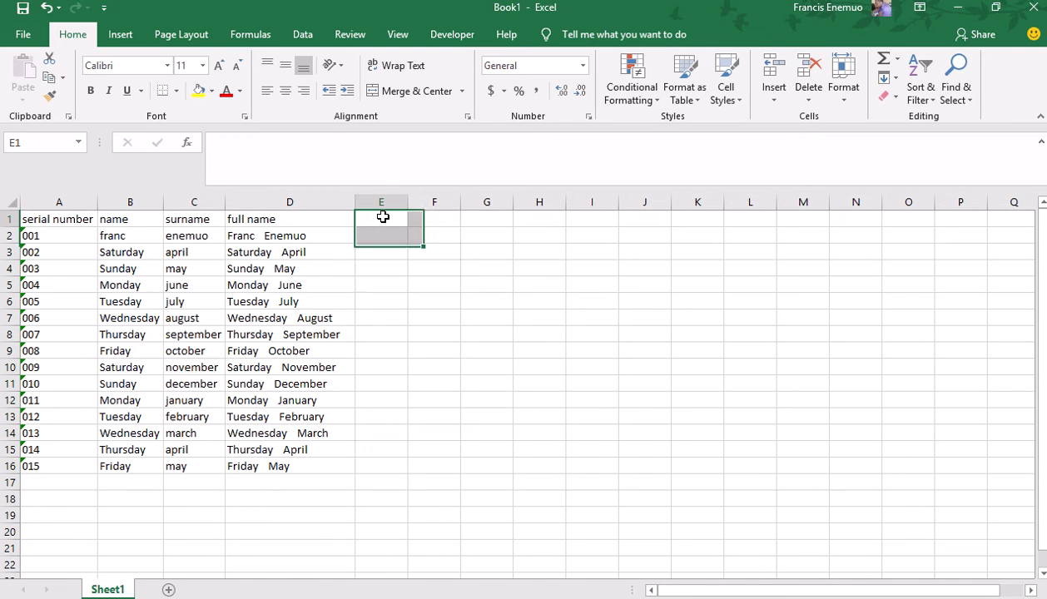
pyautogui.click(383, 216)
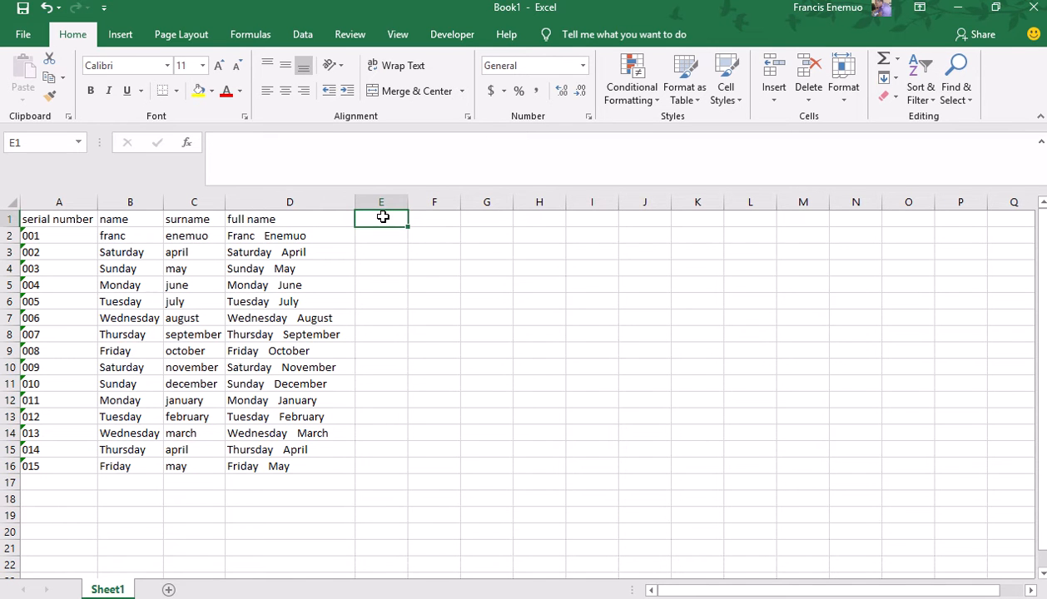
pyautogui.write('ini')
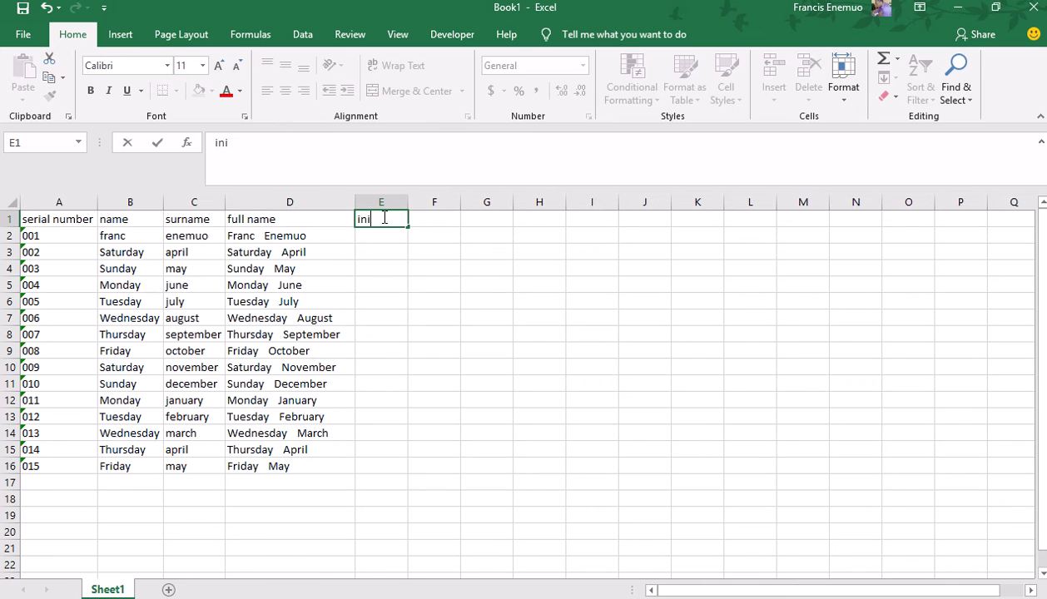
pyautogui.write('tials')
pyautogui.press('Return')
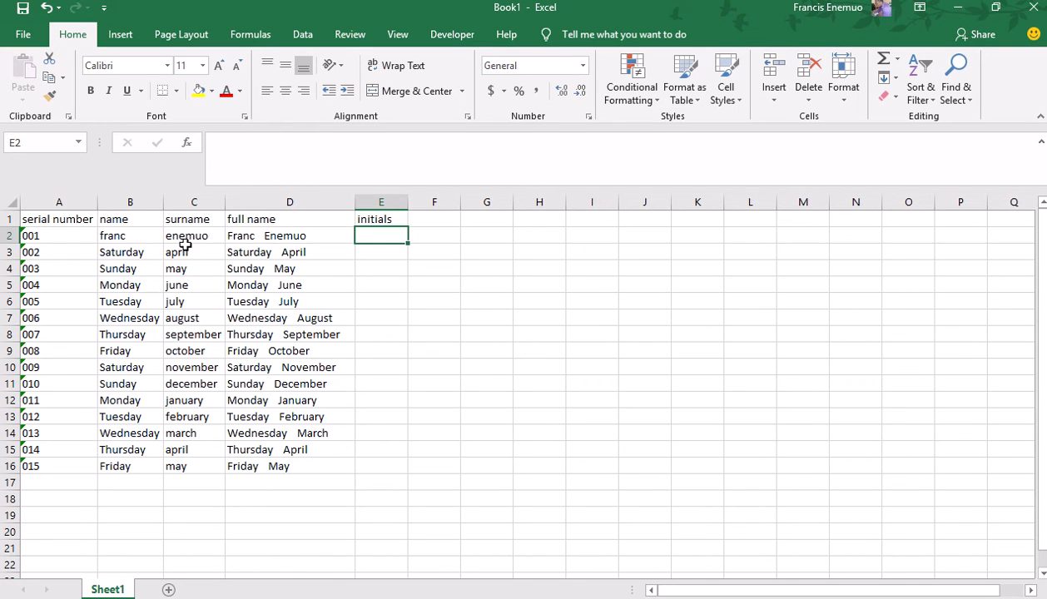
# Enter =CONCATENATE(LEFT(B2,1)," . ",LEFT(C2,1)) in E2, showing 'f . e'.
pyautogui.click(258, 153)
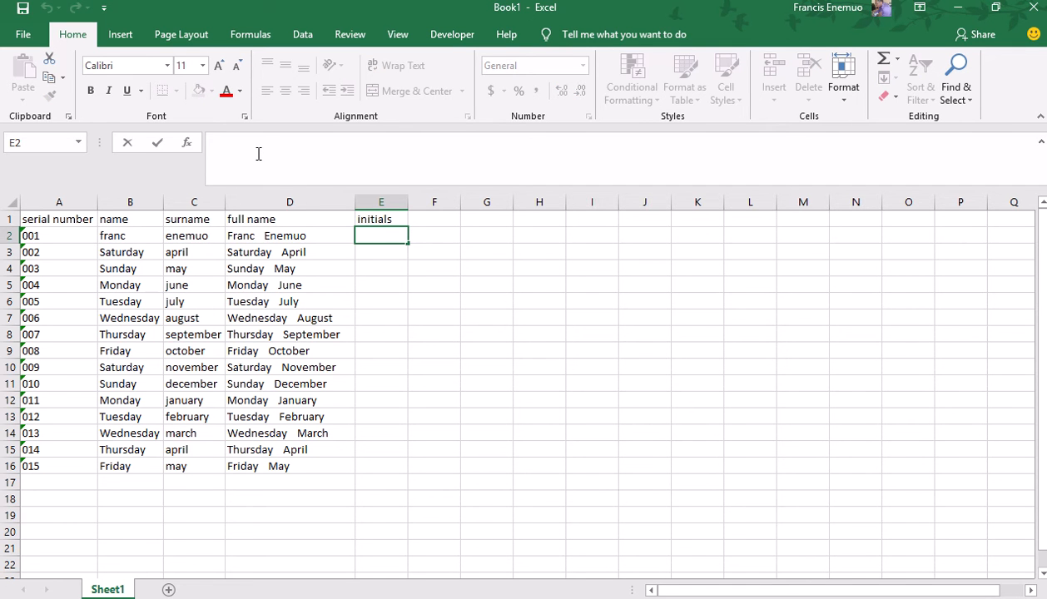
pyautogui.write('=con')
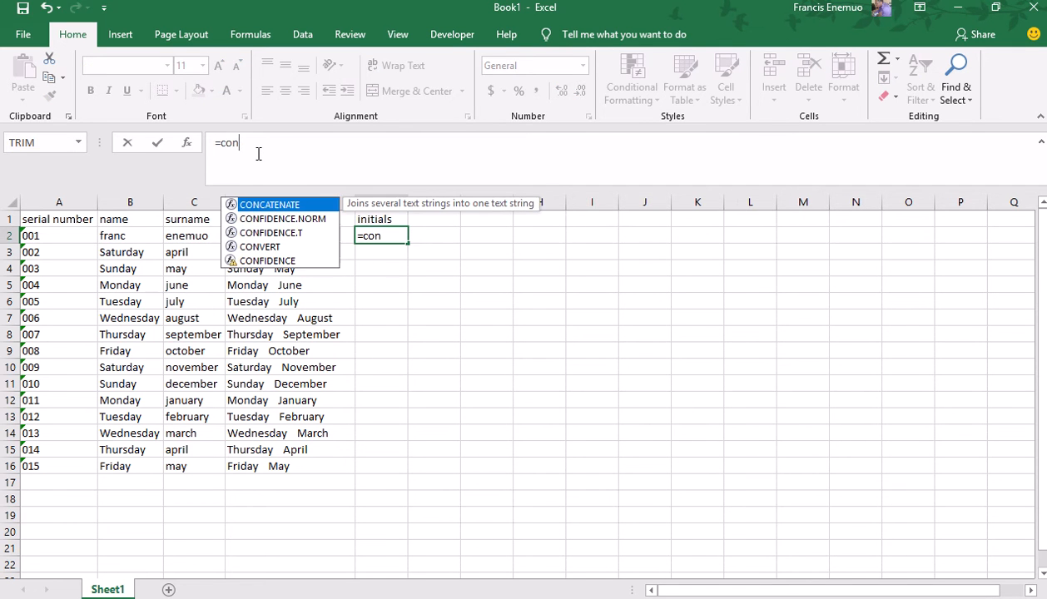
pyautogui.press('Tab')
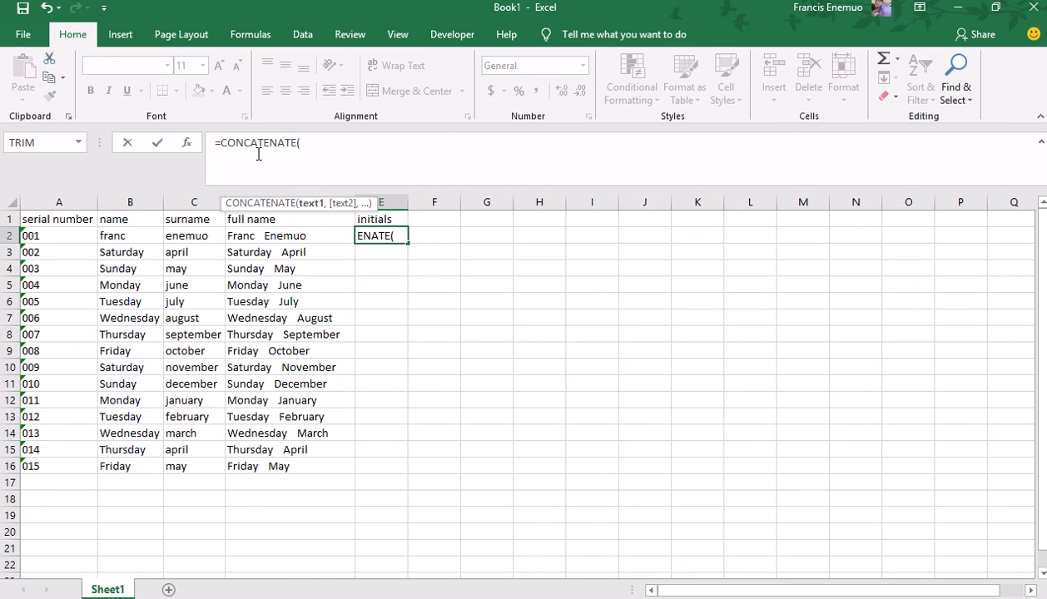
pyautogui.write('lef')
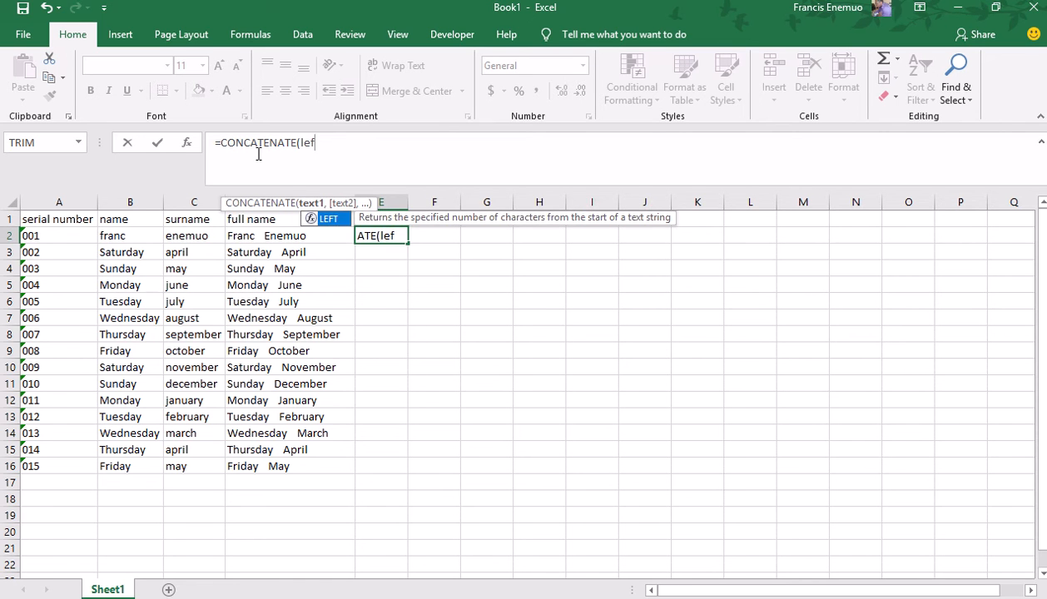
pyautogui.press('Tab')
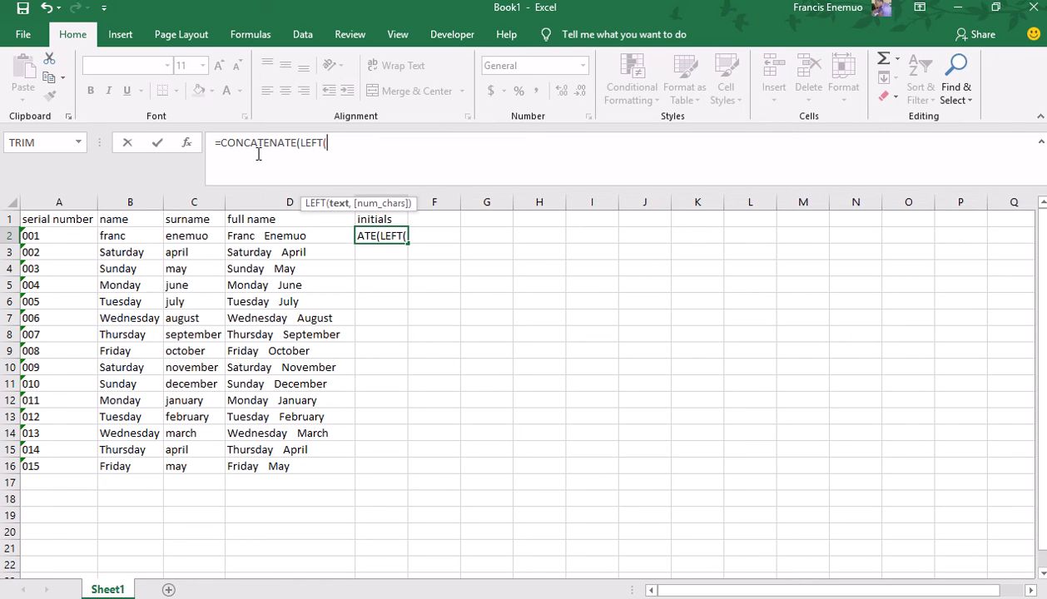
pyautogui.click(130, 233)
pyautogui.write(',')
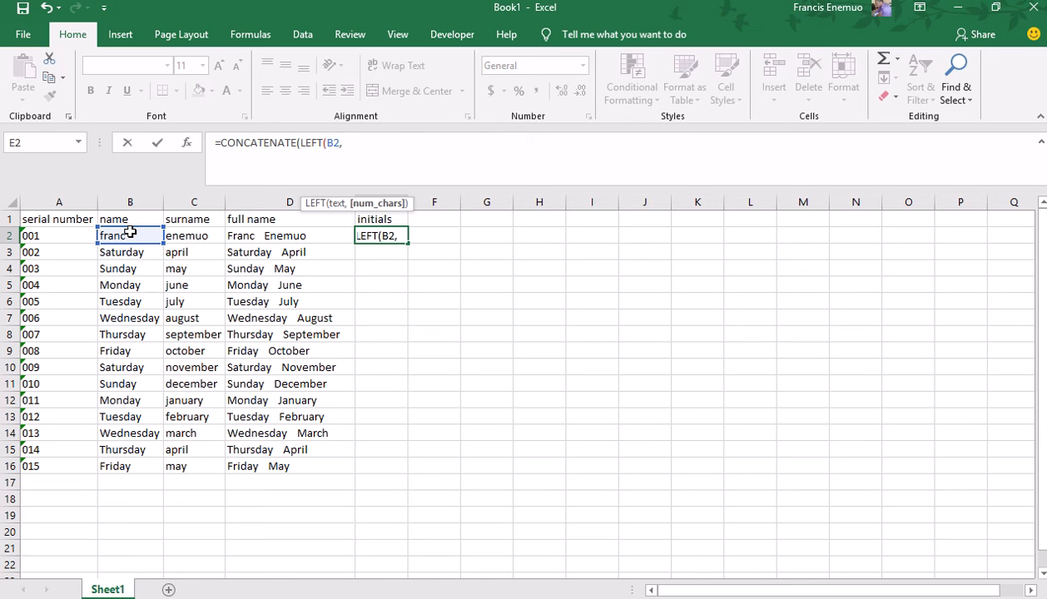
pyautogui.write('1)')
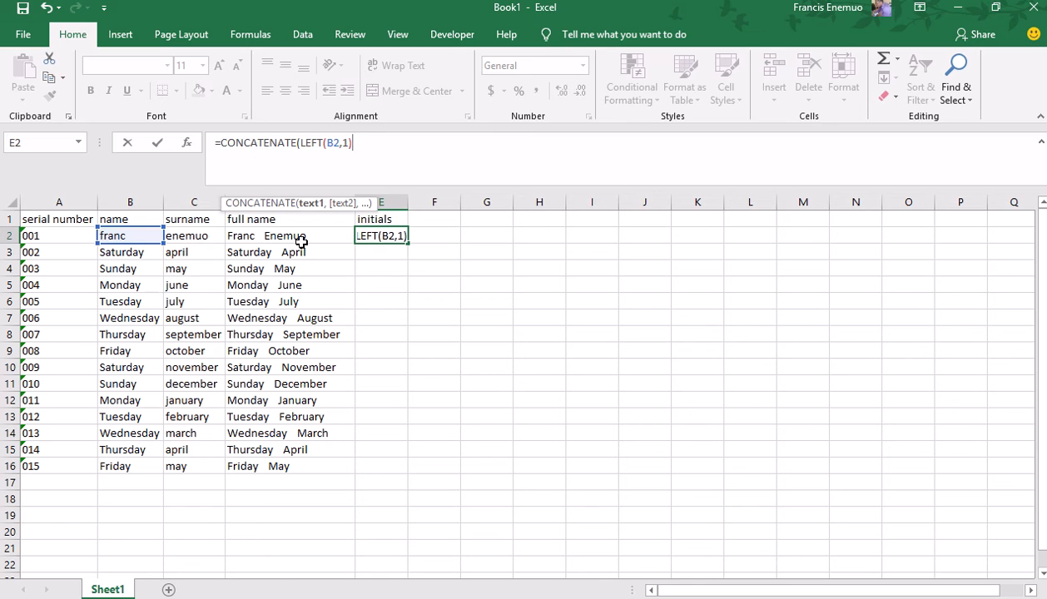
pyautogui.write(',')
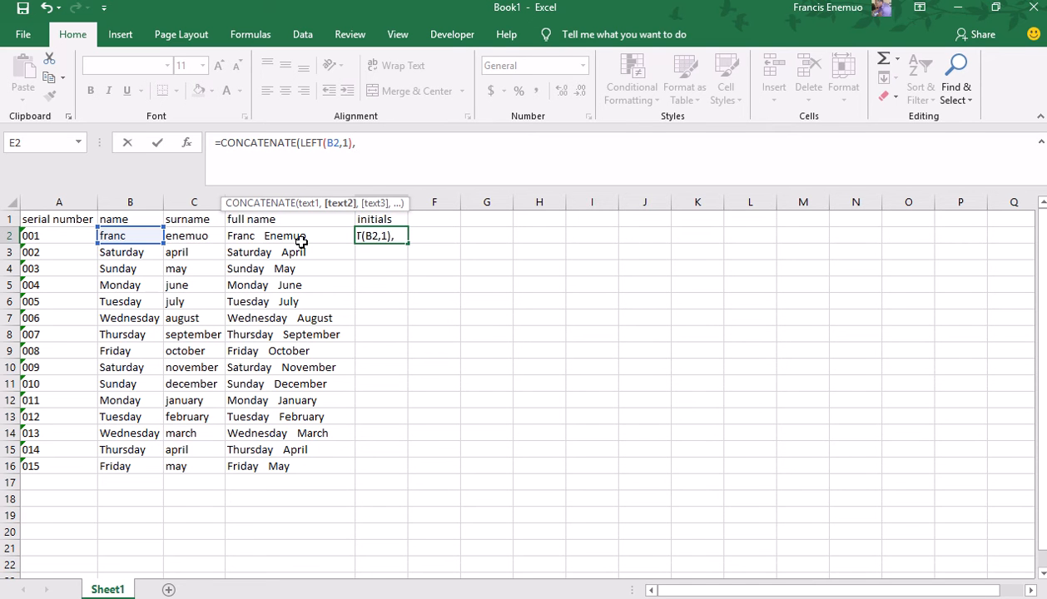
pyautogui.write('lef')
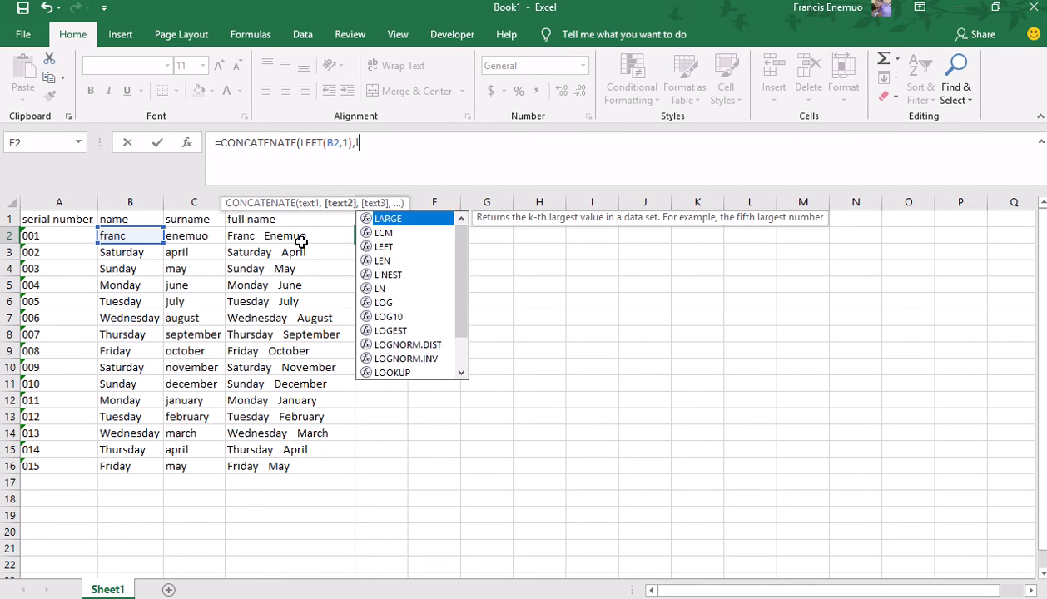
pyautogui.press('Tab')
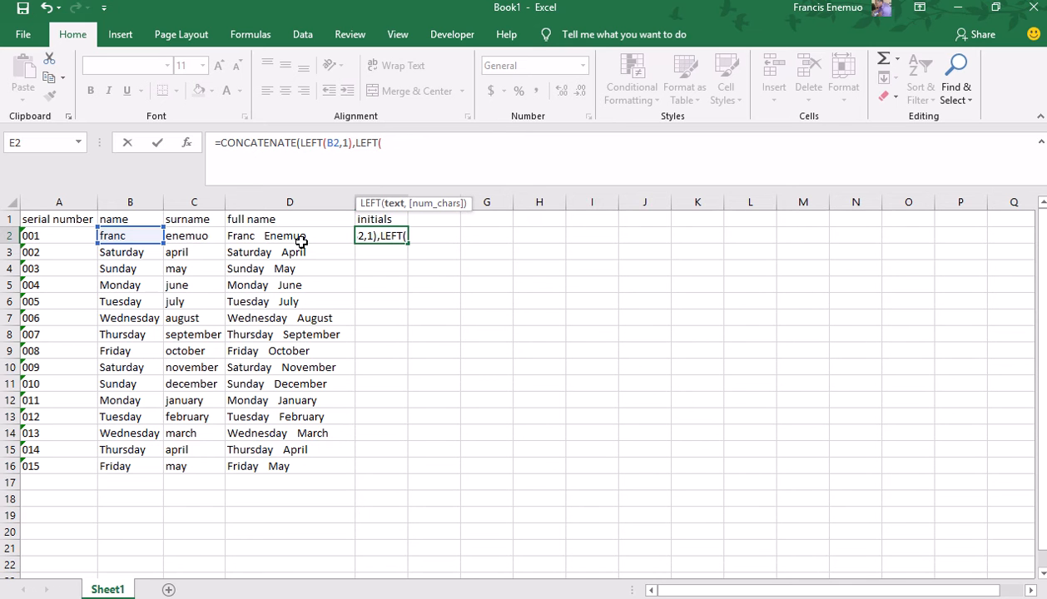
pyautogui.write('c2,')
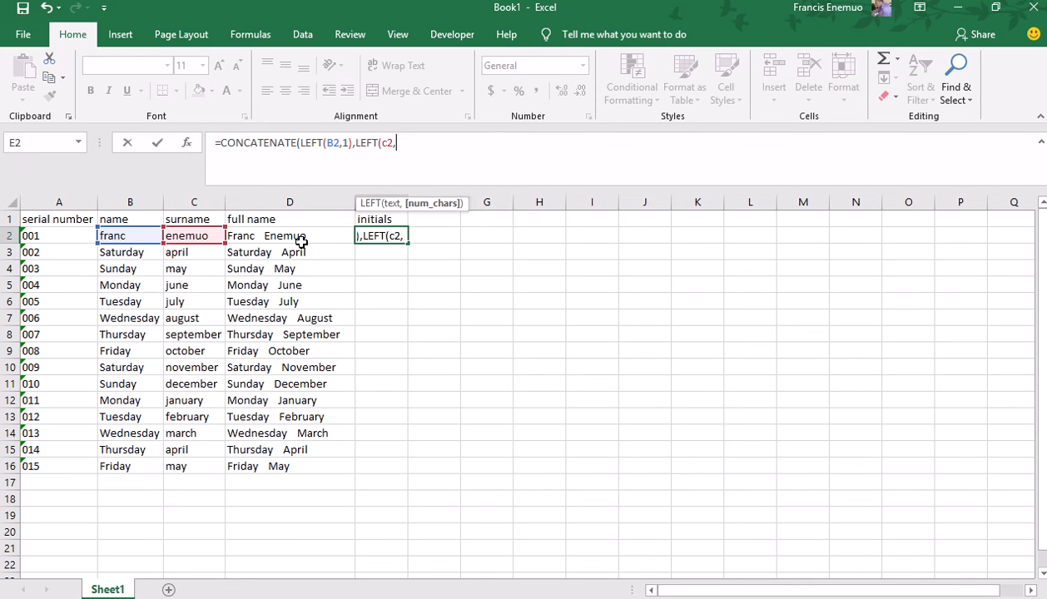
pyautogui.write('1)')
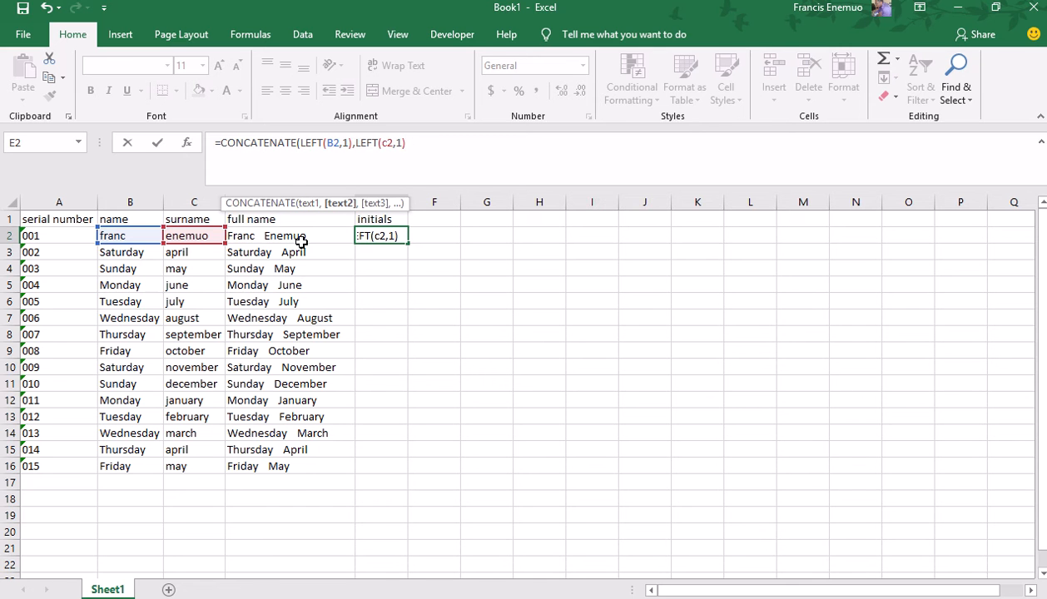
pyautogui.write(')')
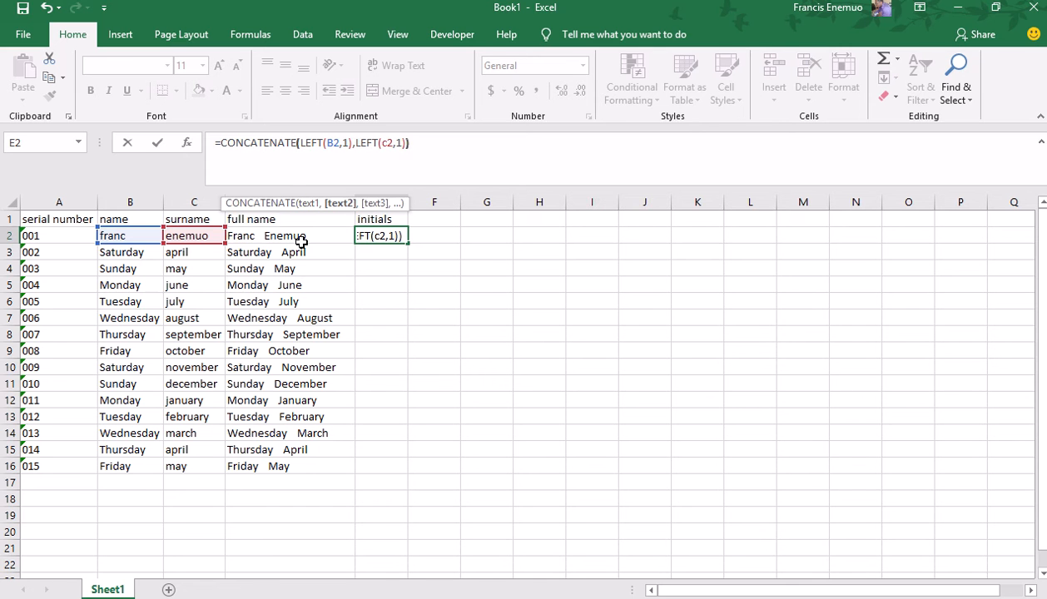
pyautogui.click(355, 142)
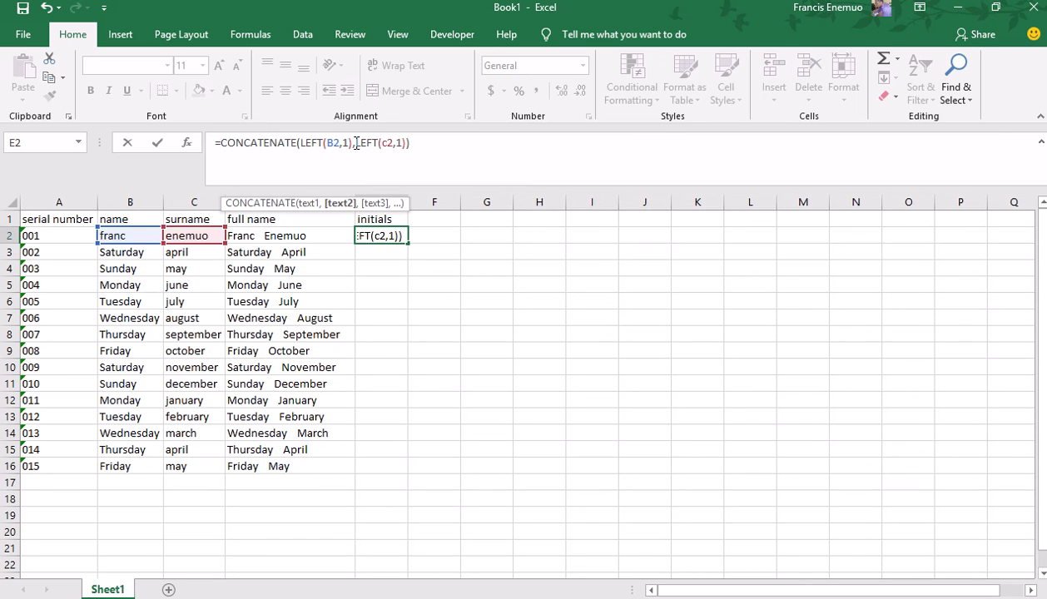
pyautogui.write('" ')
pyautogui.write('. ')
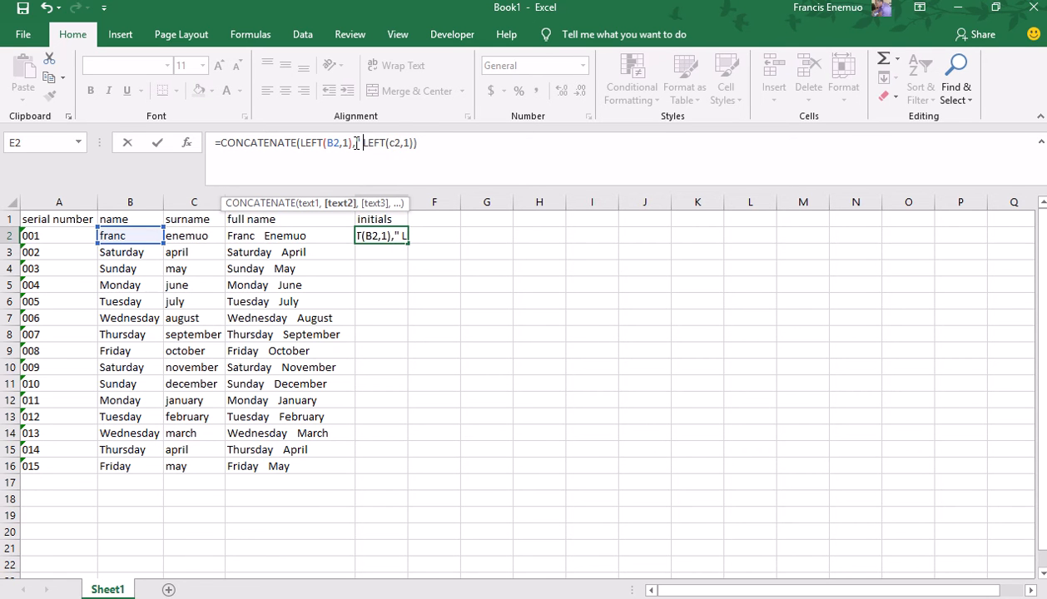
pyautogui.write('"')
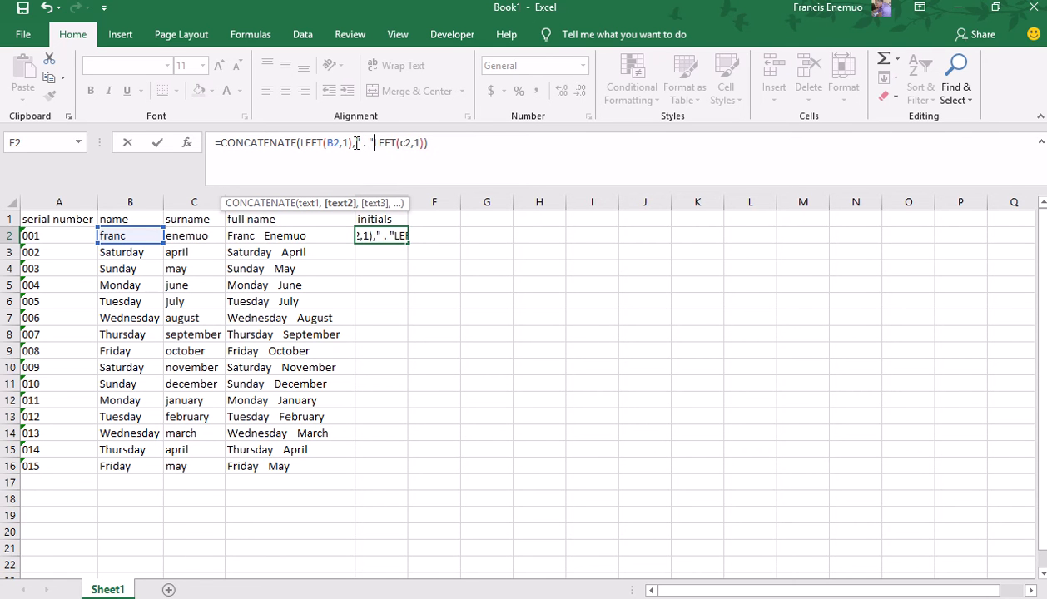
pyautogui.write(',')
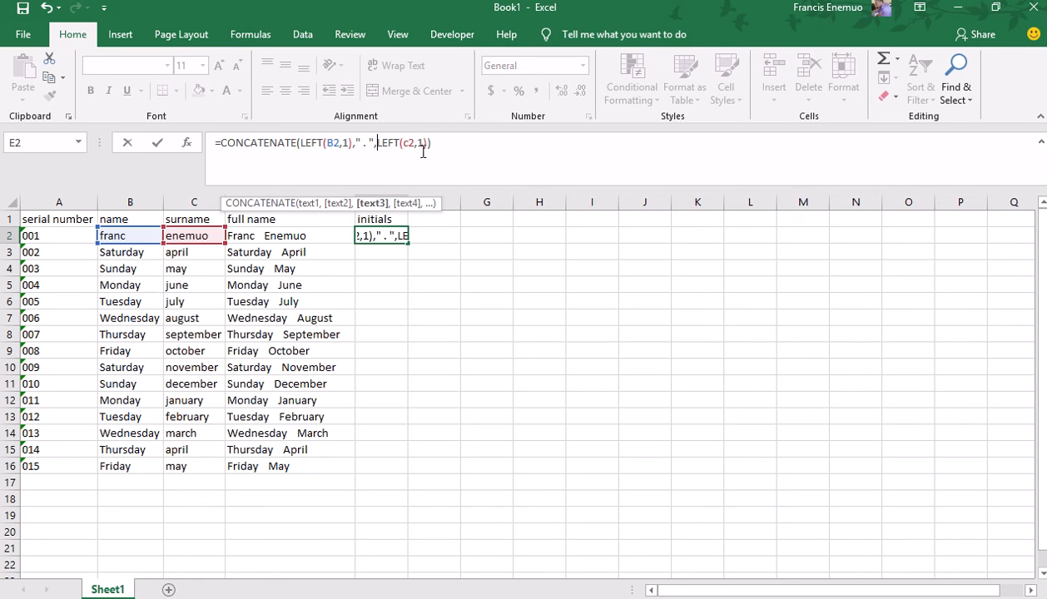
pyautogui.press('Return')
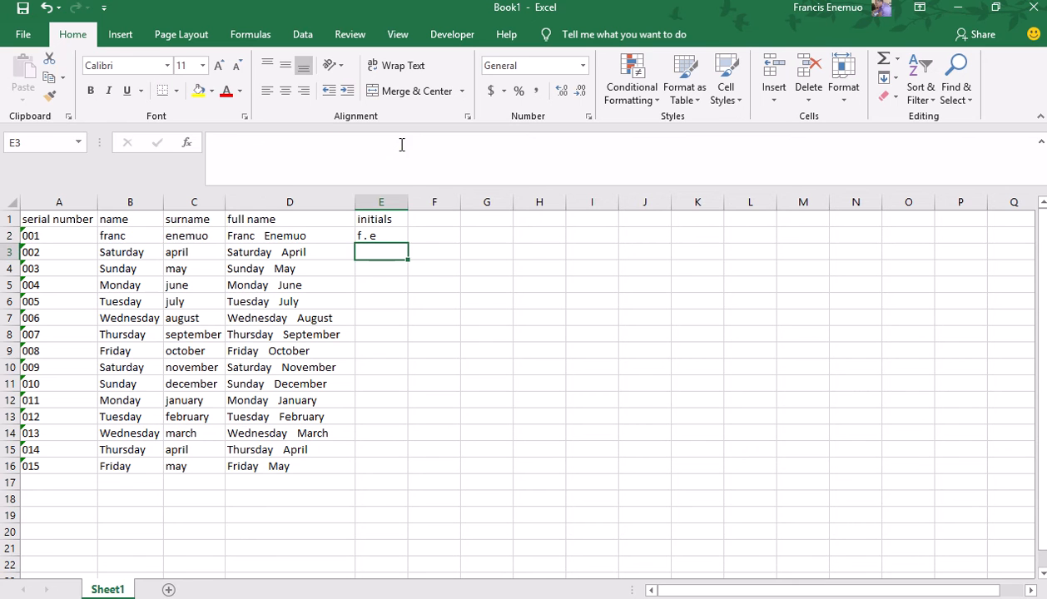
# Wrap E2's initials formula in UPPER so it shows 'F . E'.
pyautogui.click(381, 236)
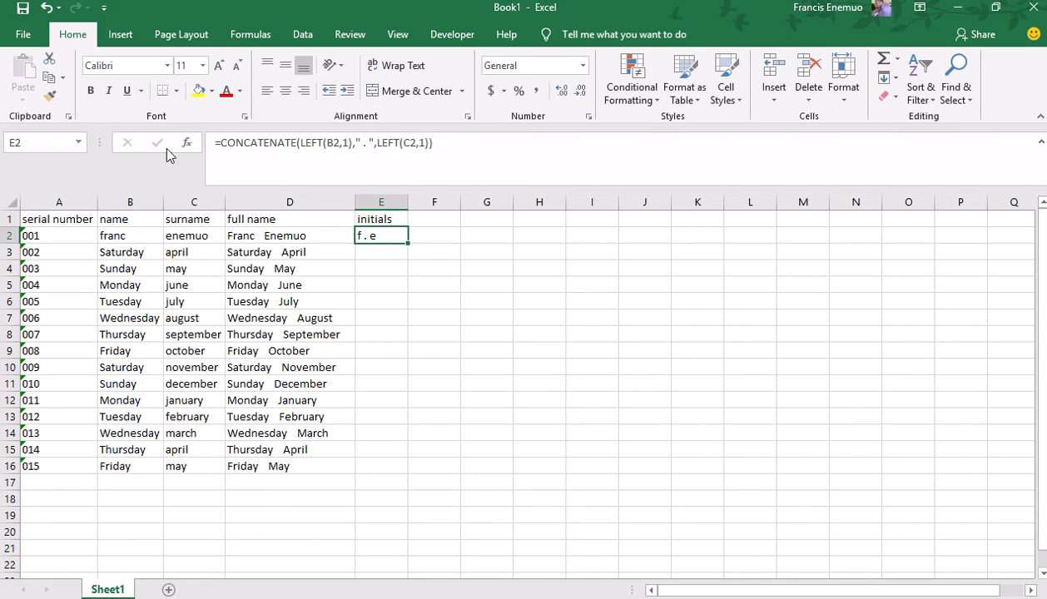
pyautogui.click(219, 143)
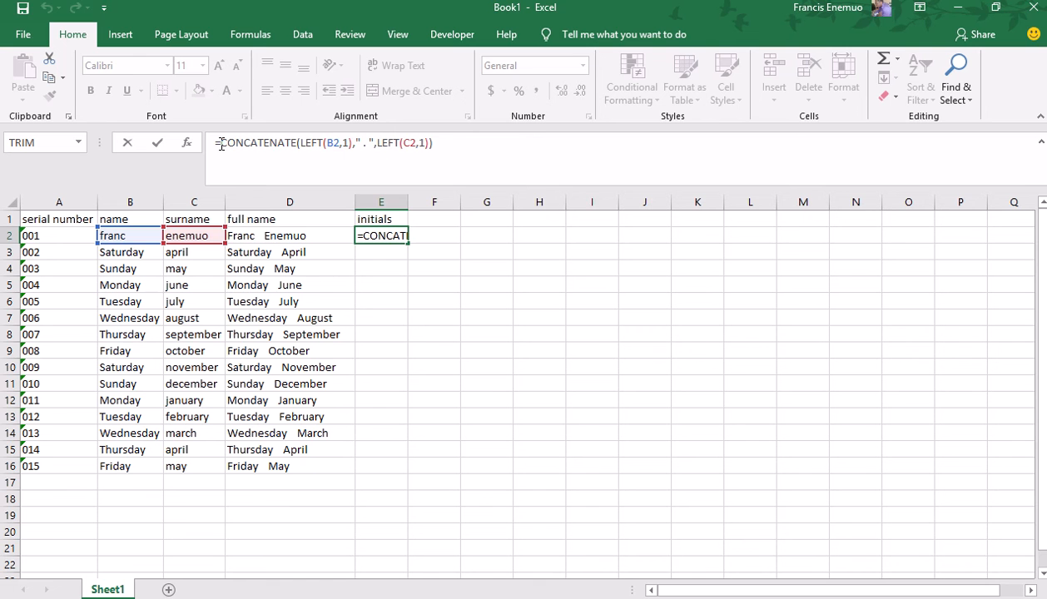
pyautogui.write('upp')
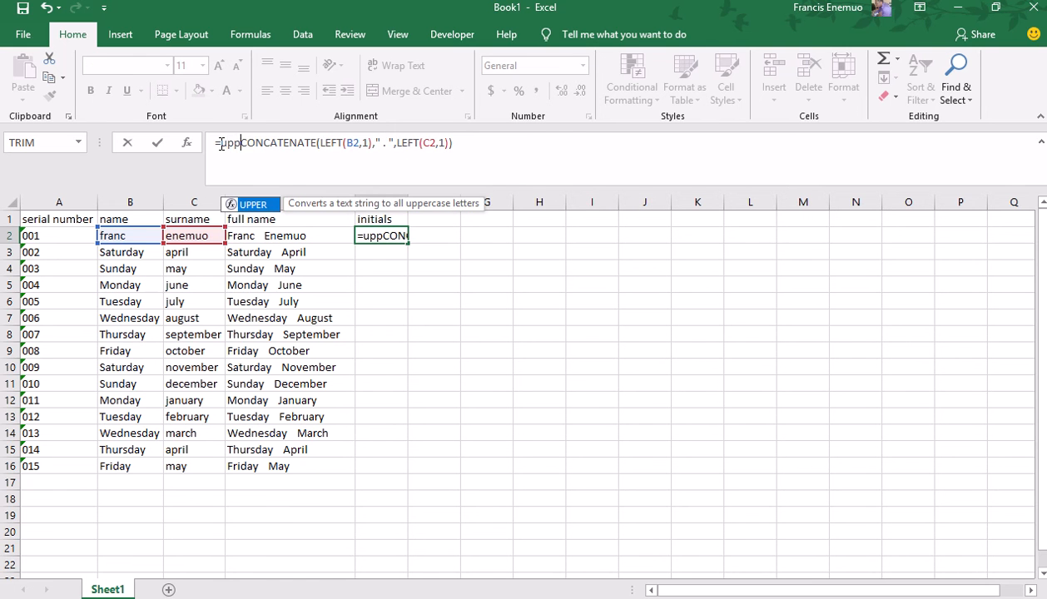
pyautogui.press('Tab')
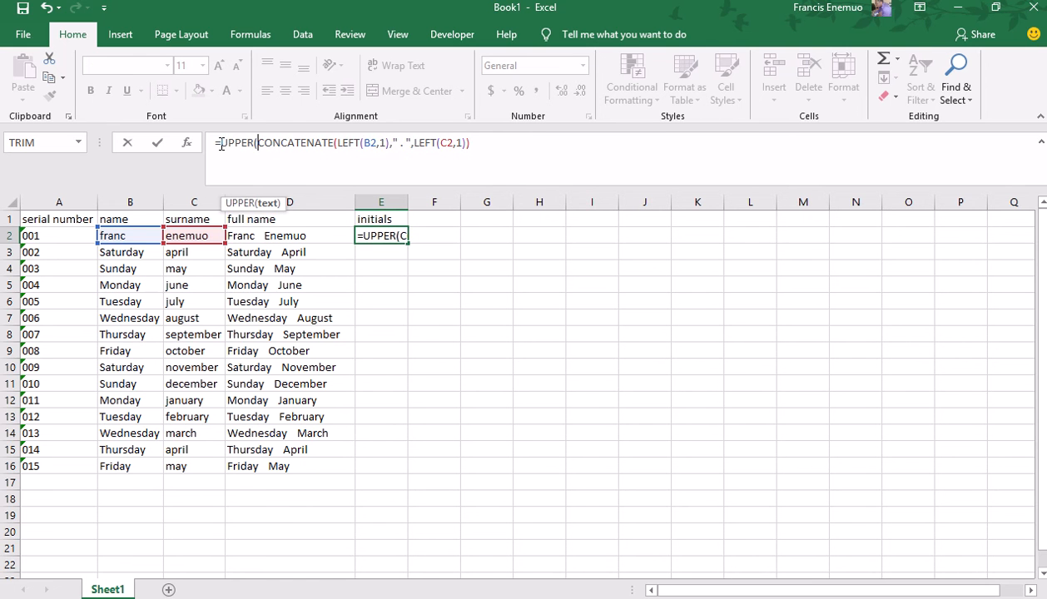
pyautogui.press('Return')
pyautogui.press('Return')
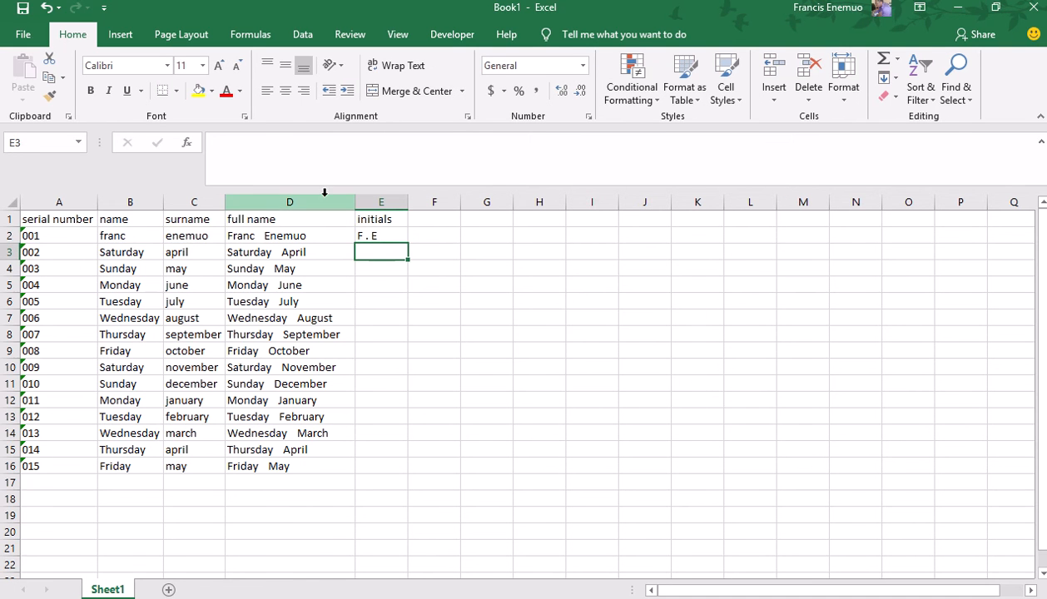
# Fill the UPPER initials formula down to E16 and spot-check E2, E3, E5, E7, E8, E15.
pyautogui.click(371, 233)
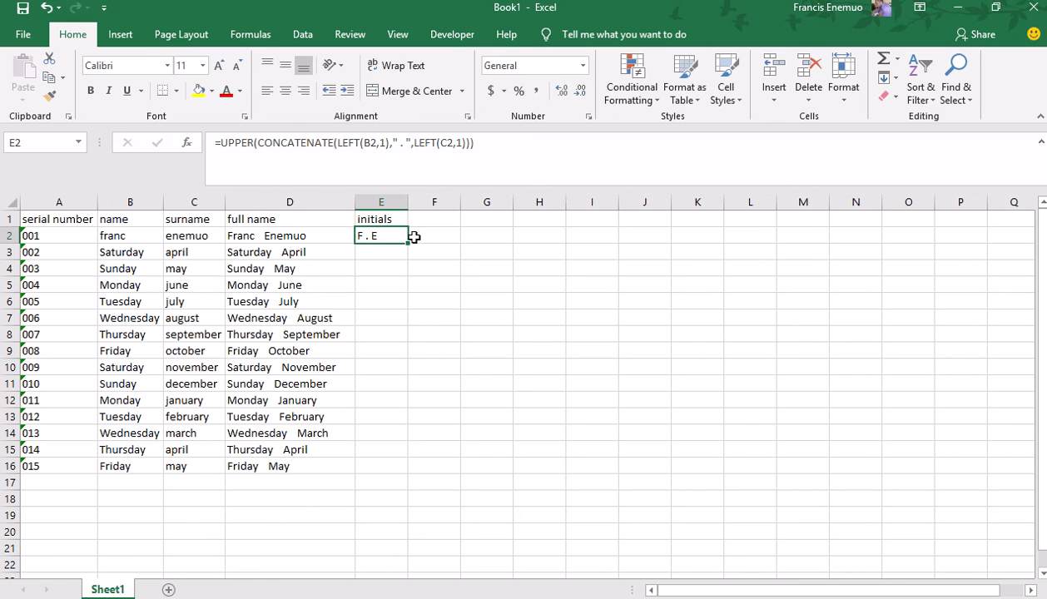
pyautogui.moveTo(408, 243); pyautogui.dragTo(417, 482)
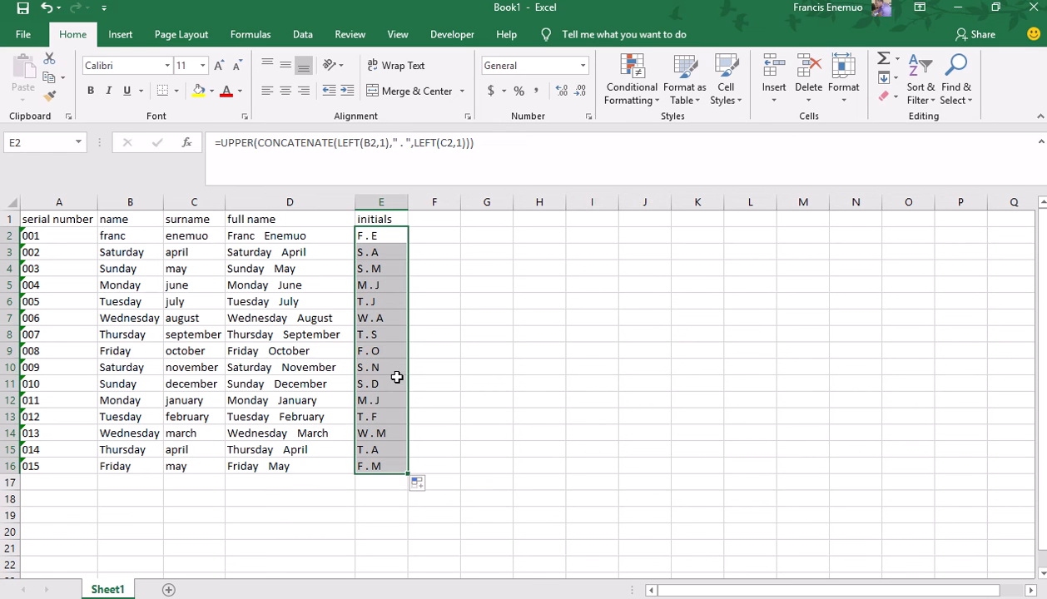
pyautogui.click(402, 448)
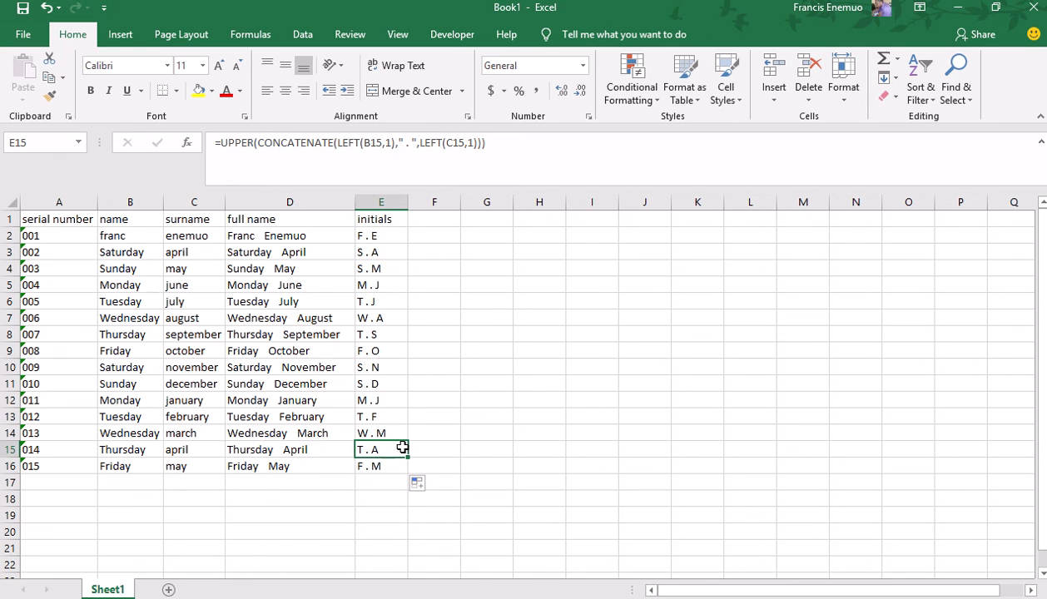
pyautogui.click(367, 318)
pyautogui.click(378, 256)
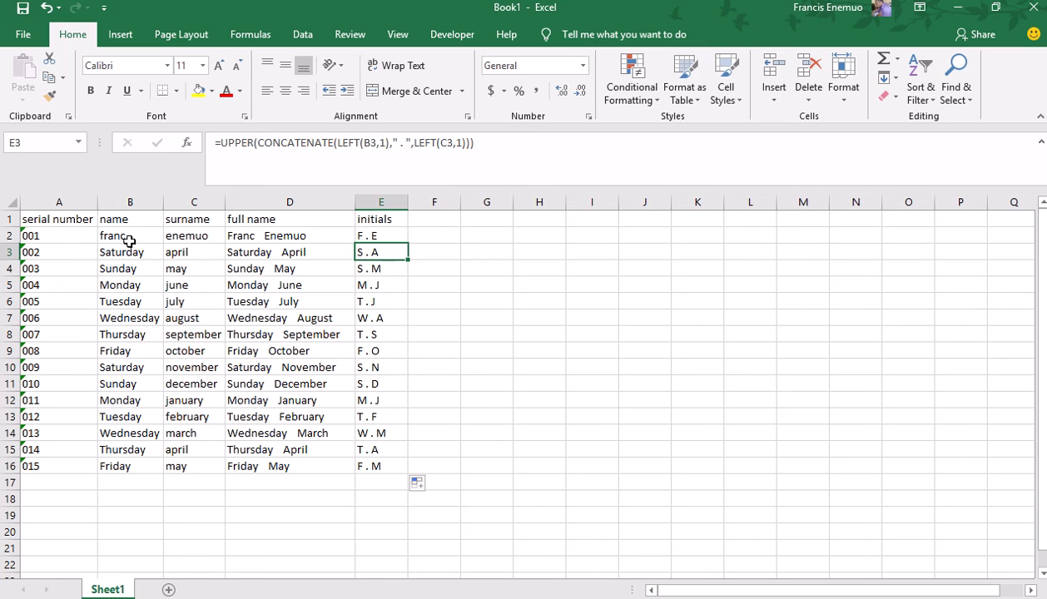
pyautogui.click(370, 236)
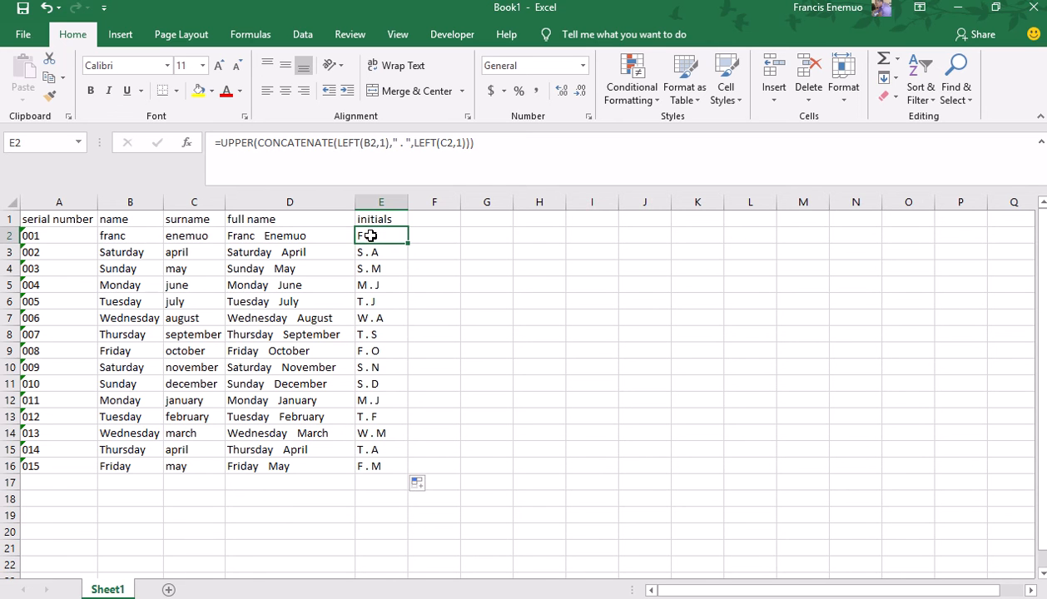
pyautogui.click(372, 286)
pyautogui.click(374, 333)
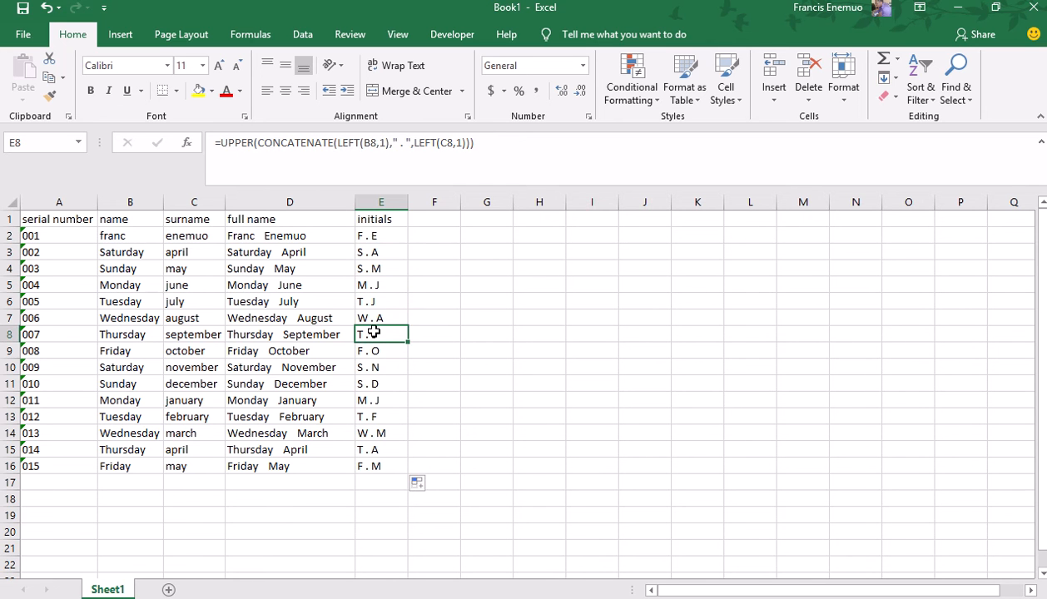